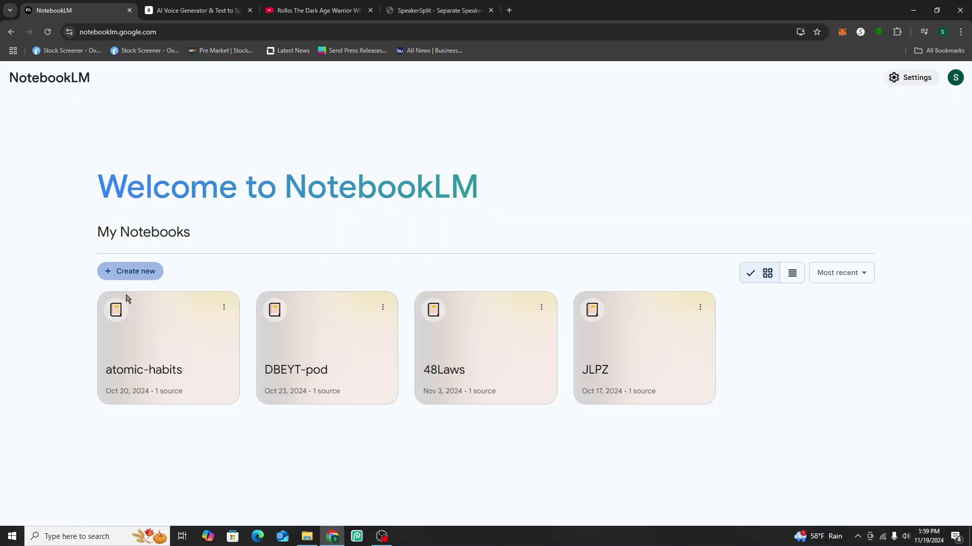
Create a new notebook and copy the URL of the YouTube video "Rollo: The Dark Age Warrior Who Became King Of Normandy".
{"action": "left_click", "coordinate": [144, 281]}
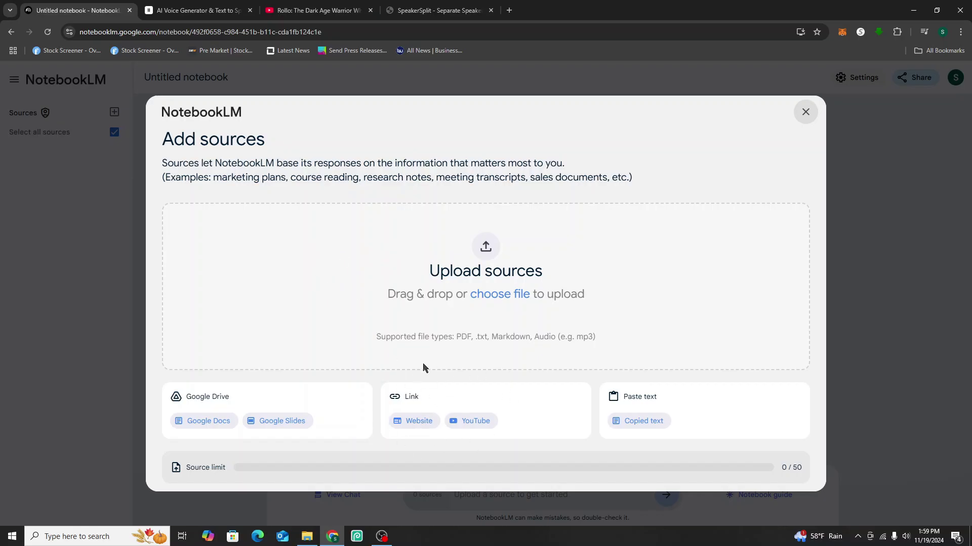
{"action": "left_click", "coordinate": [321, 11]}
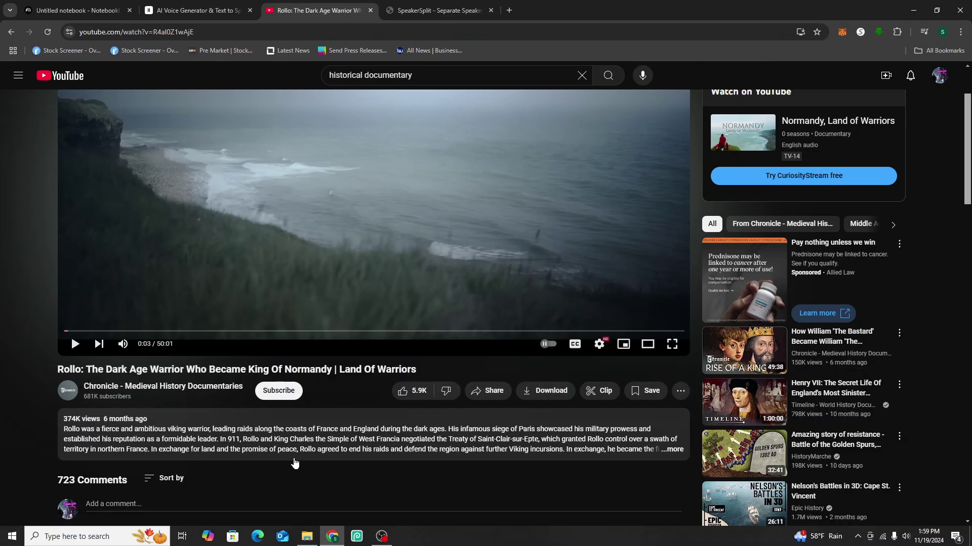
{"action": "left_click", "coordinate": [145, 32]}
{"action": "right_click", "coordinate": [146, 32]}
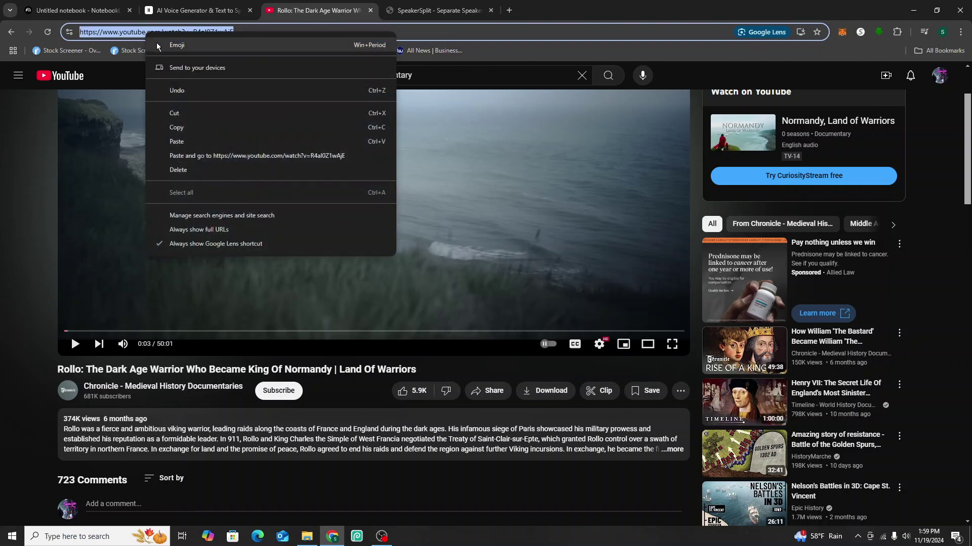
{"action": "left_click", "coordinate": [180, 128]}
Insert the copied YouTube URL as a source in the new NotebookLM notebook.
{"action": "left_click", "coordinate": [218, 11]}
{"action": "key", "text": "ctrl+shift+Tab"}
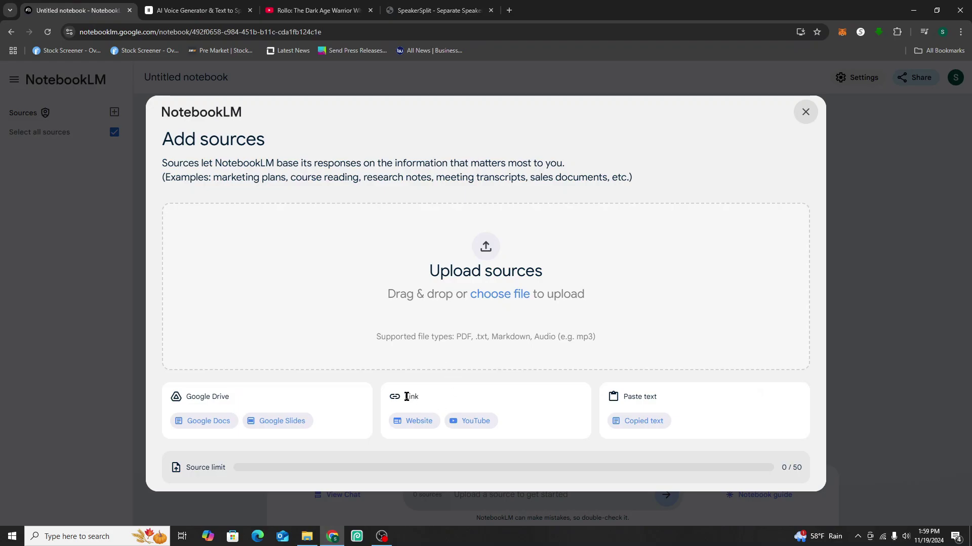
{"action": "left_click", "coordinate": [464, 424]}
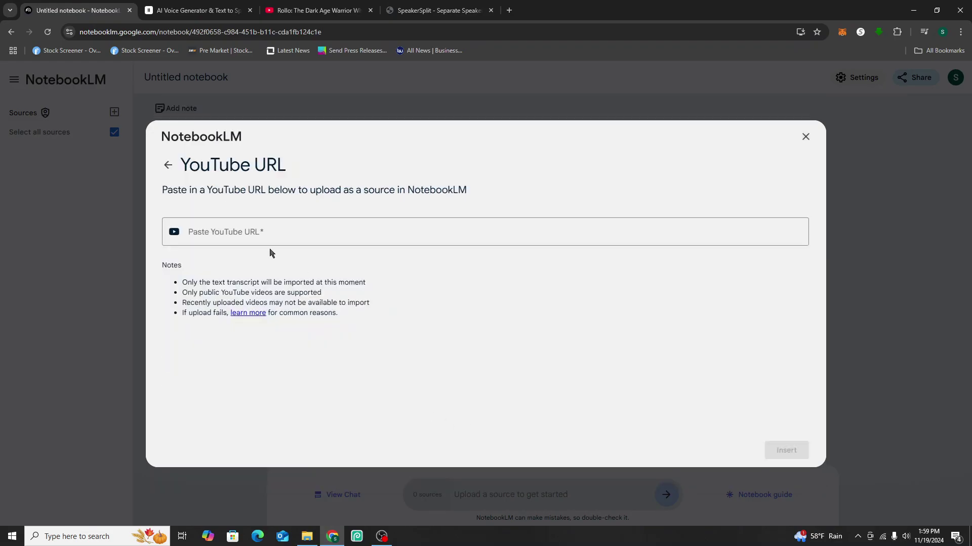
{"action": "left_click", "coordinate": [252, 231]}
{"action": "right_click", "coordinate": [248, 235]}
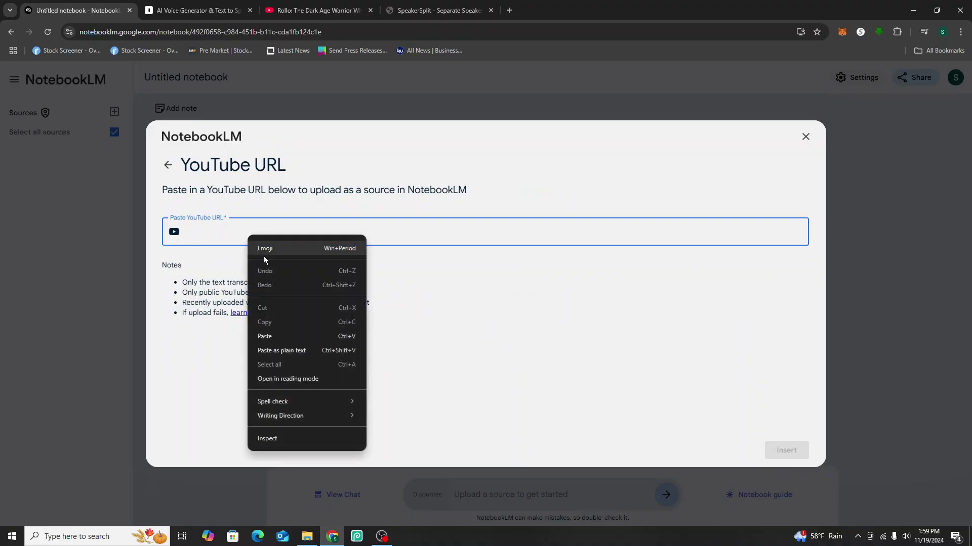
{"action": "left_click", "coordinate": [292, 337]}
{"action": "left_click", "coordinate": [785, 451]}
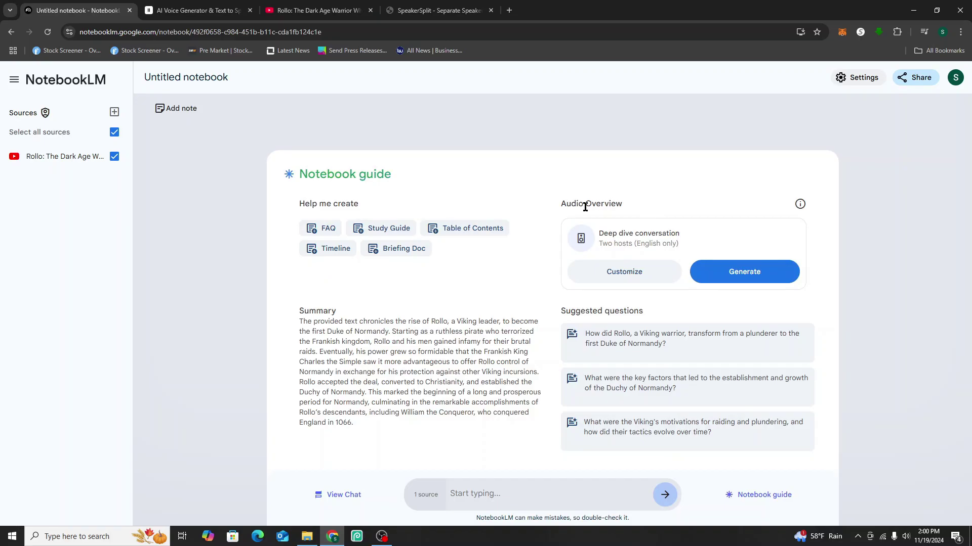
Generate the Deep dive conversation audio overview from the Rollo source and play its opening seconds.
{"action": "left_click", "coordinate": [704, 275]}
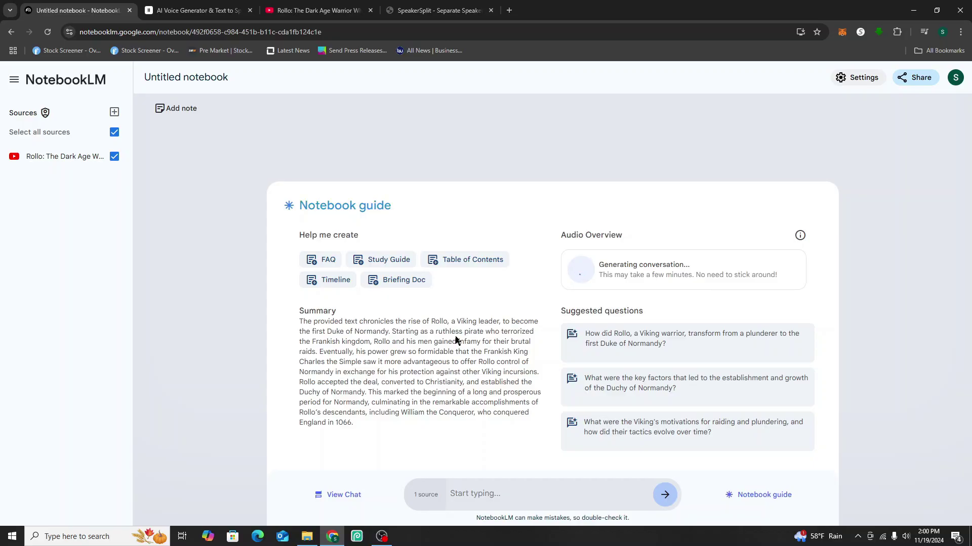
{"action": "left_click", "coordinate": [188, 11]}
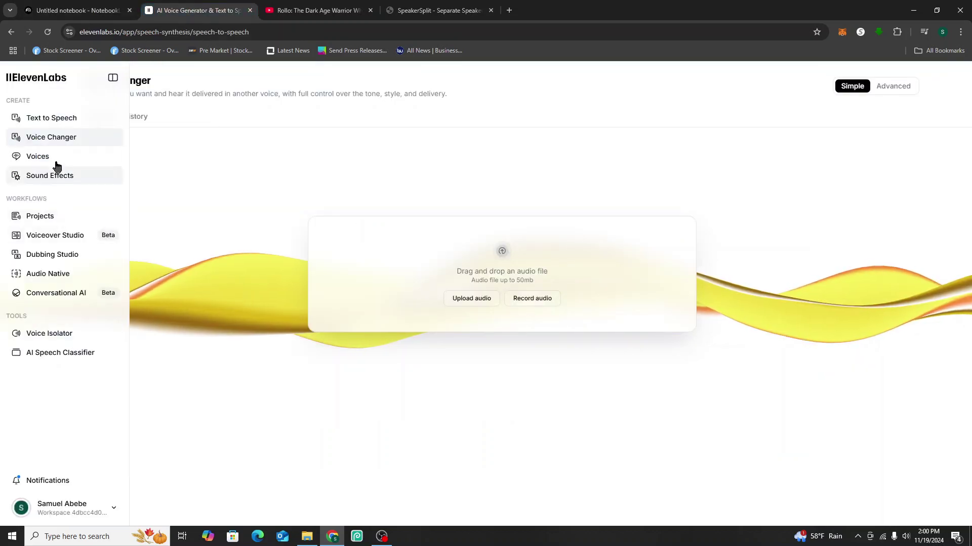
{"action": "left_click", "coordinate": [81, 10]}
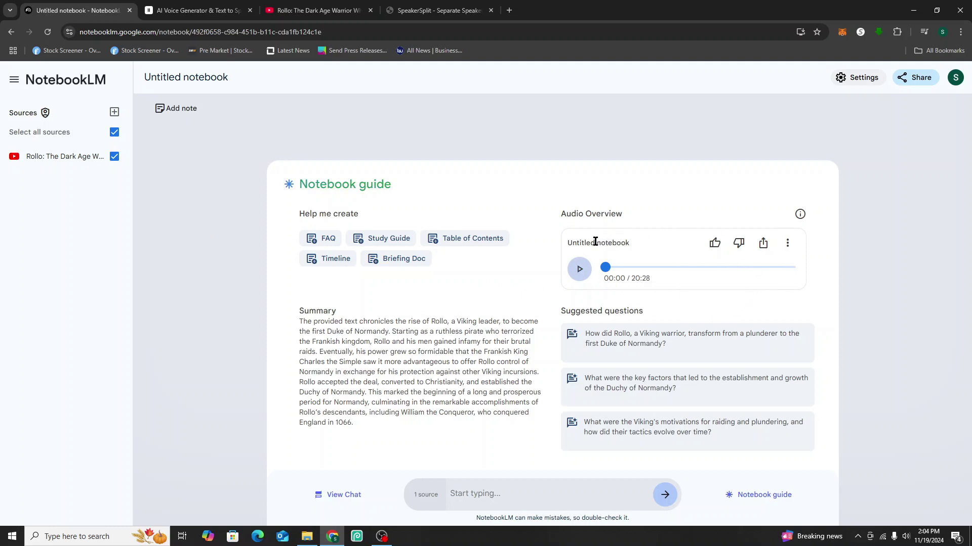
{"action": "left_click", "coordinate": [578, 270]}
{"action": "left_click", "coordinate": [578, 275]}
Rename the notebook as Rollo-documentary.
{"action": "left_click", "coordinate": [191, 79]}
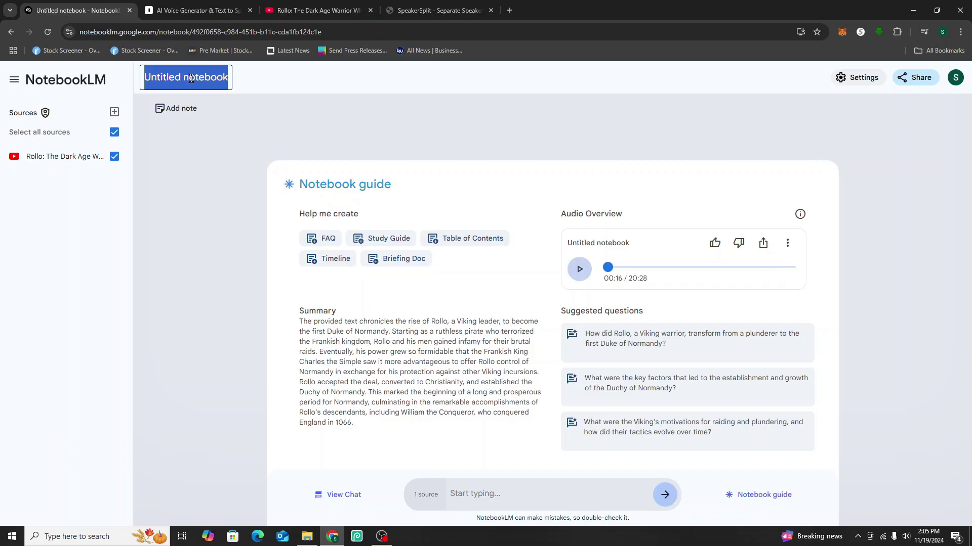
{"action": "type", "text": "Rollo-"}
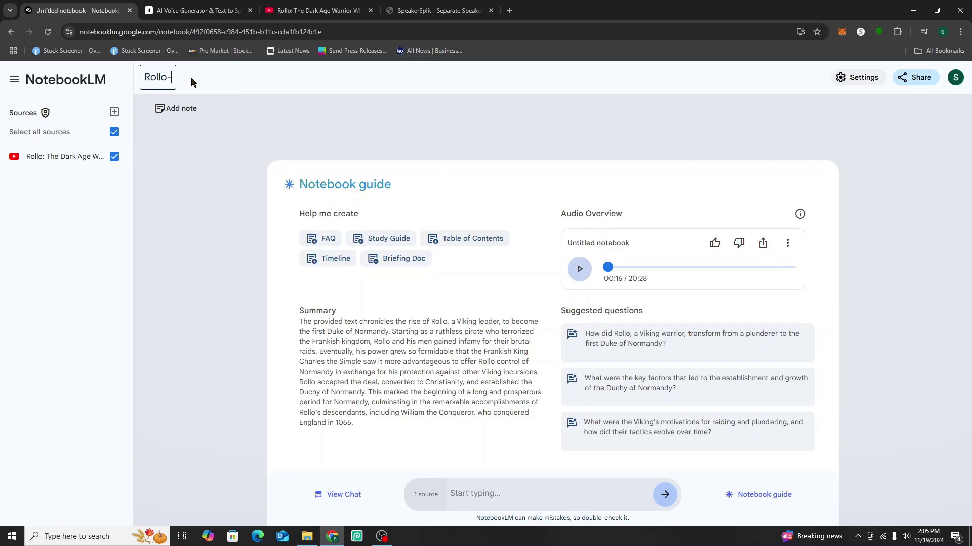
{"action": "type", "text": "documentary"}
{"action": "left_click", "coordinate": [177, 109]}
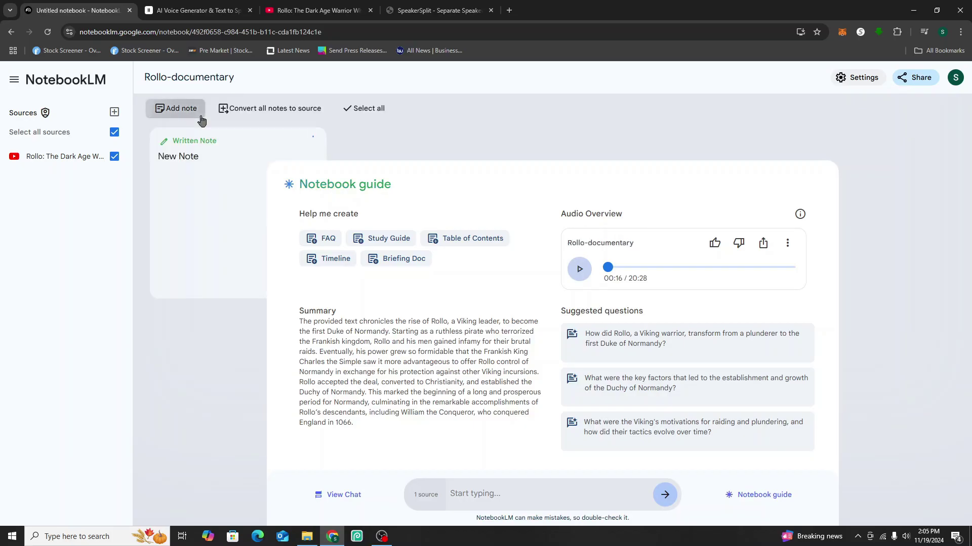
{"action": "left_click", "coordinate": [481, 212]}
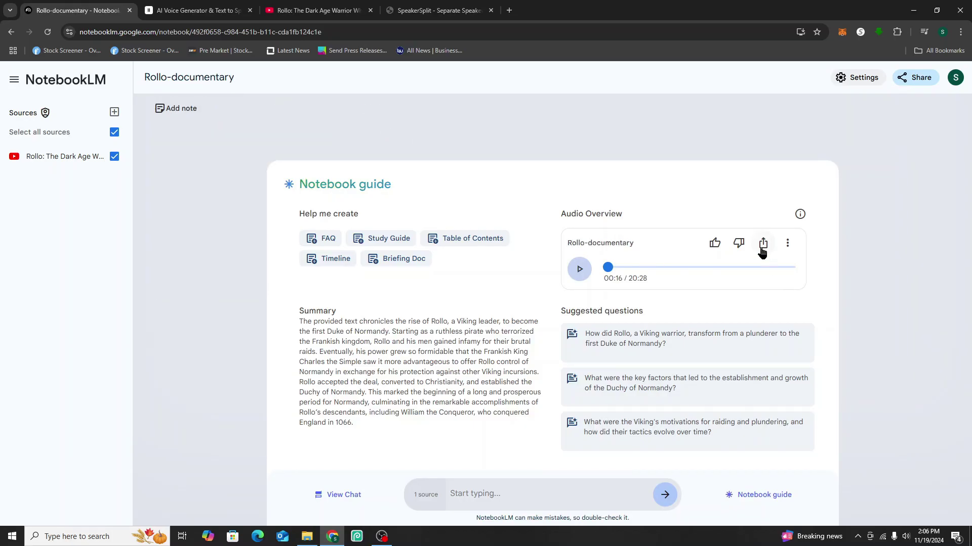
Download the audio overview of the Rollo-documentary notebook.
{"action": "left_click", "coordinate": [787, 243]}
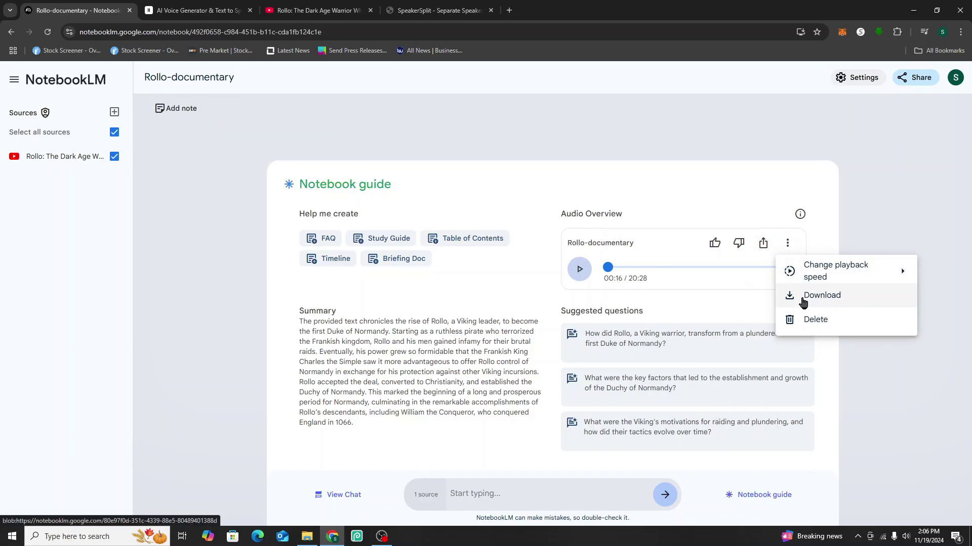
{"action": "left_click", "coordinate": [746, 212]}
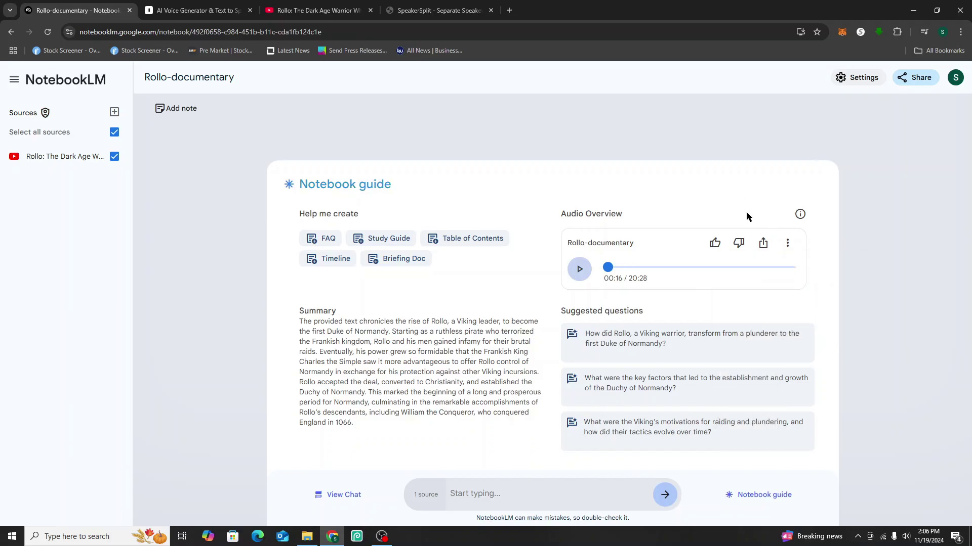
{"action": "left_click", "coordinate": [787, 242]}
{"action": "left_click", "coordinate": [803, 296]}
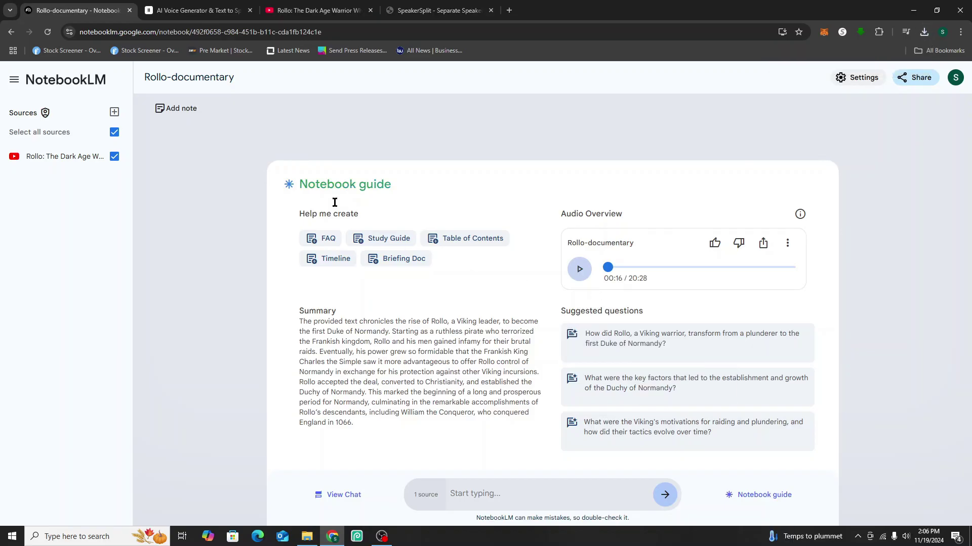
Switch to SpeakerSplit, upload the Rollo-documentary file from the Downloads folder and process its audio.
{"action": "left_click", "coordinate": [399, 15]}
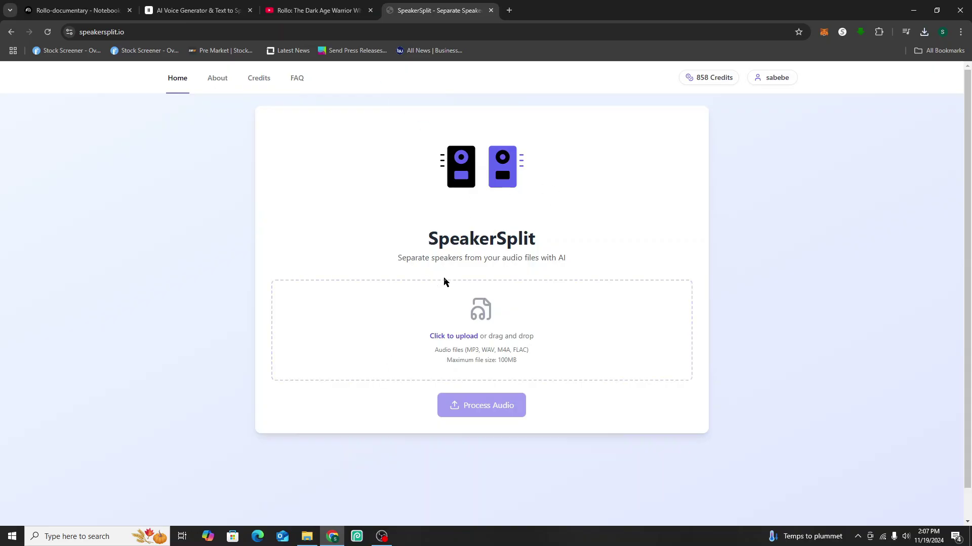
{"action": "left_click", "coordinate": [457, 337]}
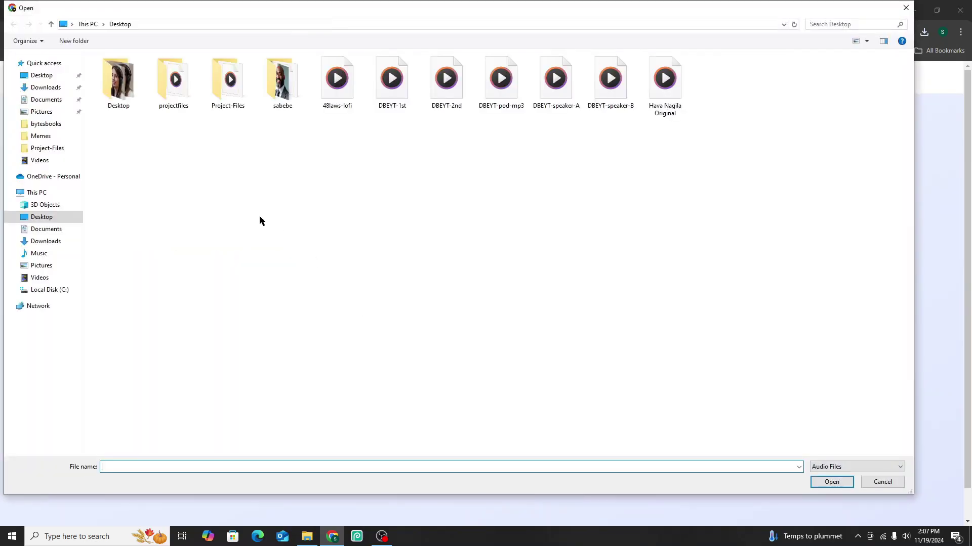
{"action": "left_click", "coordinate": [46, 89]}
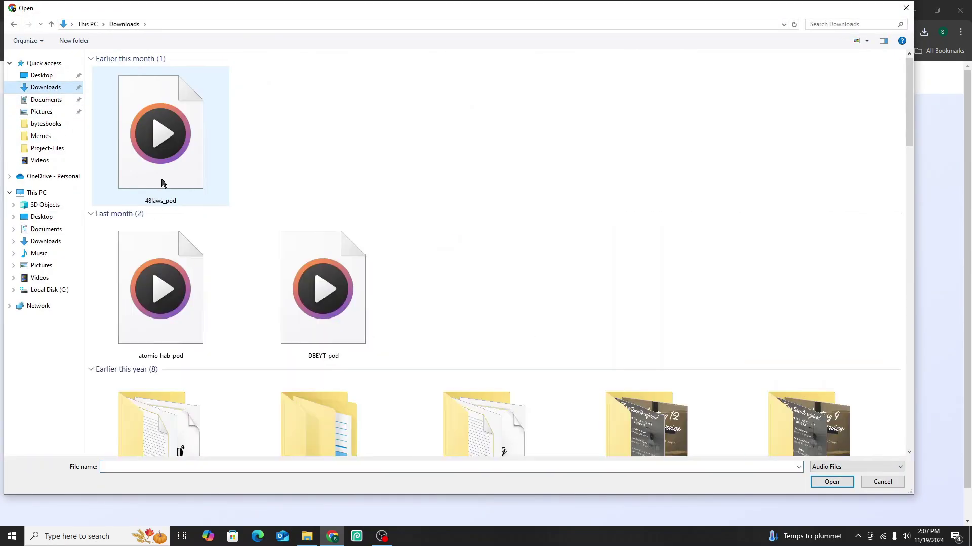
{"action": "left_click", "coordinate": [179, 136]}
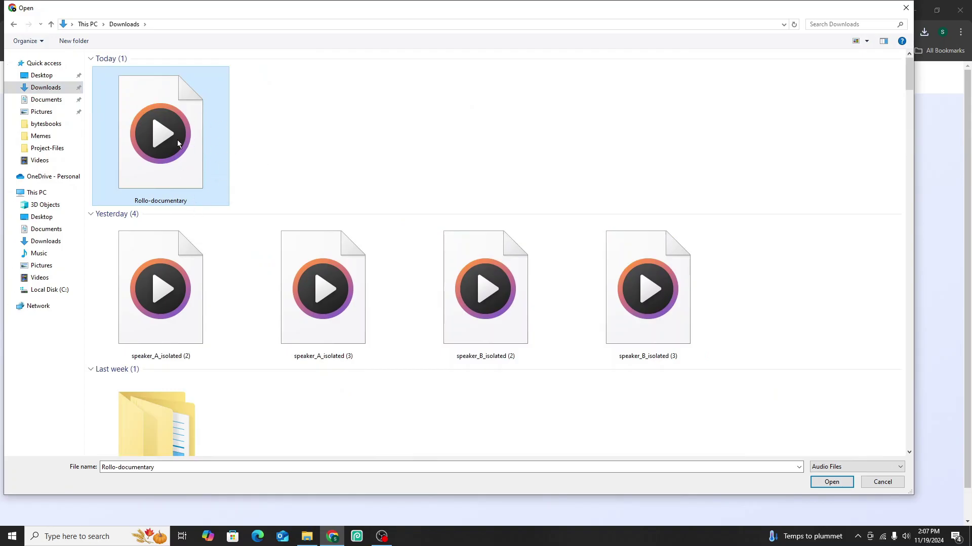
{"action": "left_click", "coordinate": [831, 481]}
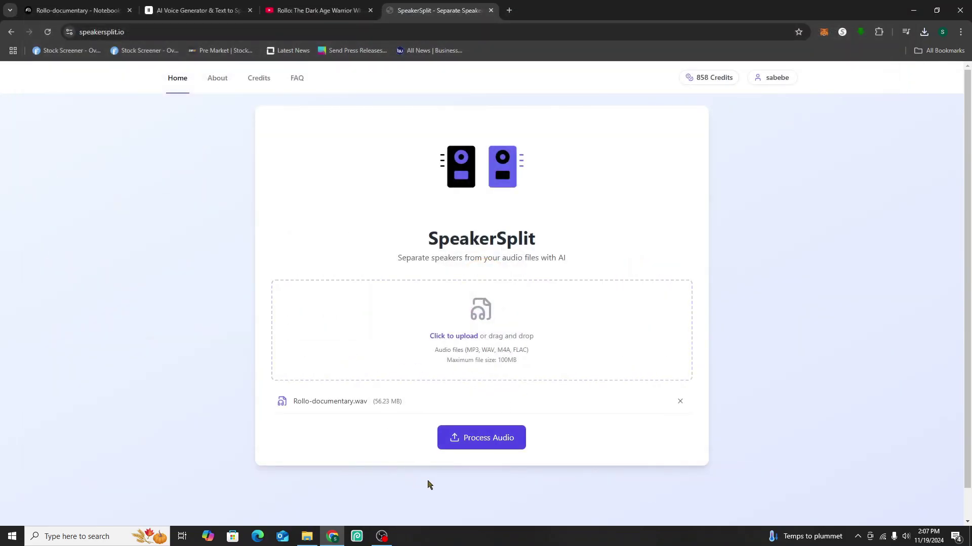
{"action": "left_click", "coordinate": [489, 447]}
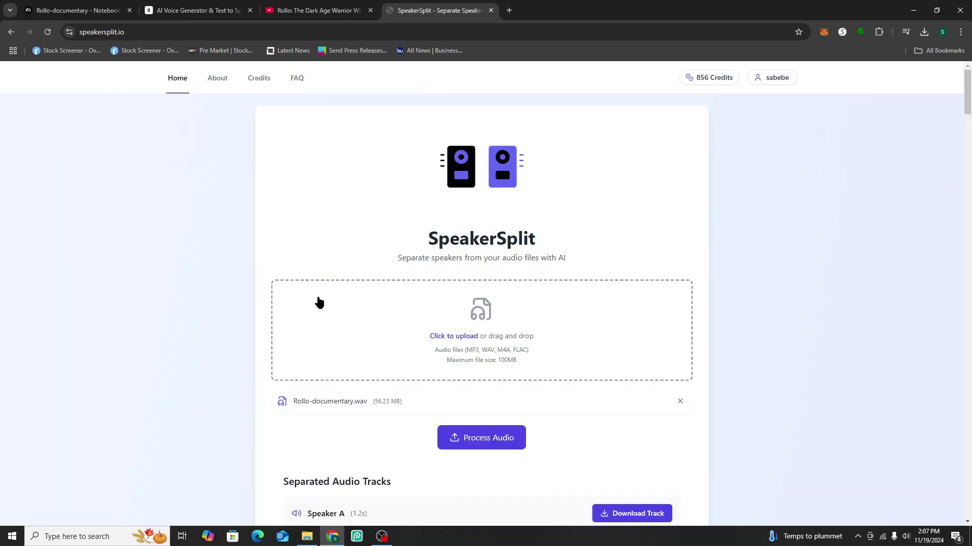
Download the separated audio tracks for Speaker A and Speaker B.
{"action": "scroll", "coordinate": [319, 300], "scroll_direction": "down", "scroll_amount": 4}
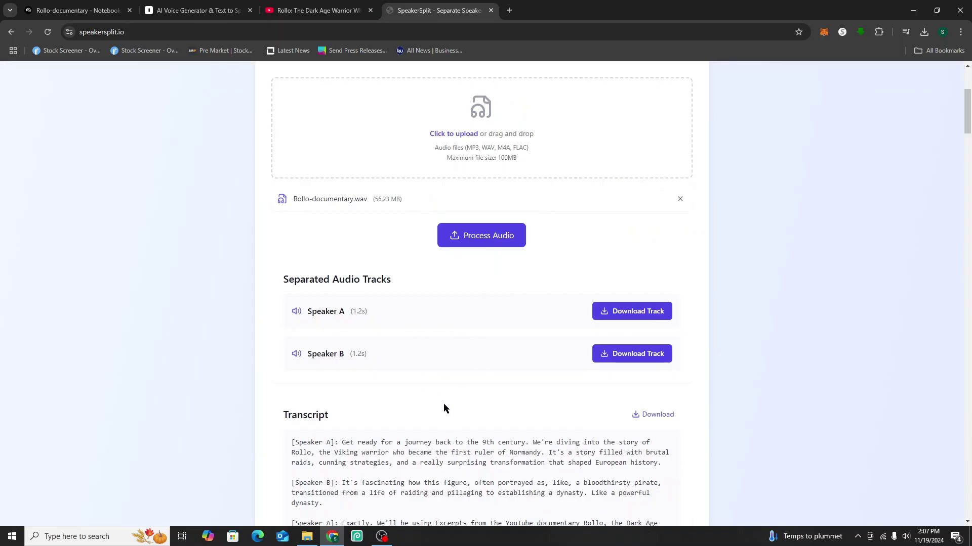
{"action": "left_click", "coordinate": [628, 312]}
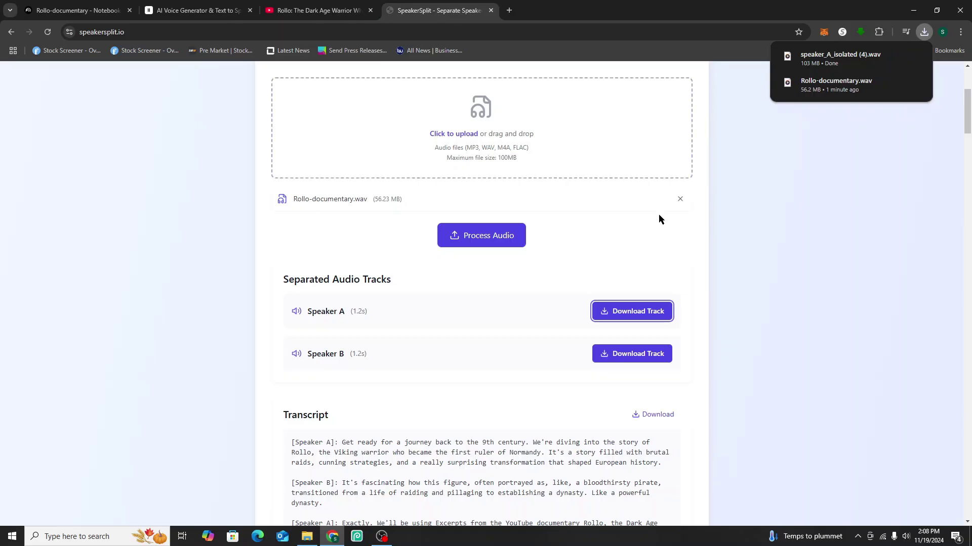
{"action": "left_click", "coordinate": [628, 363]}
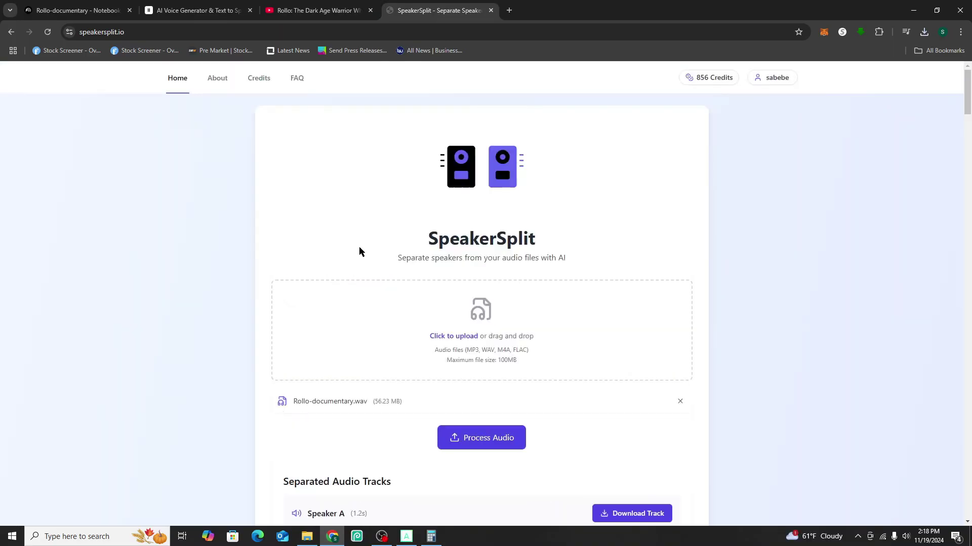
Look over the Voice Changer page in ElevenLabs, including its upload limit, and return to the separated tracks in SpeakerSplit.
{"action": "scroll", "coordinate": [373, 276], "scroll_direction": "down", "scroll_amount": 2}
{"action": "left_click", "coordinate": [201, 10]}
{"action": "mouse_move", "coordinate": [47, 143]}
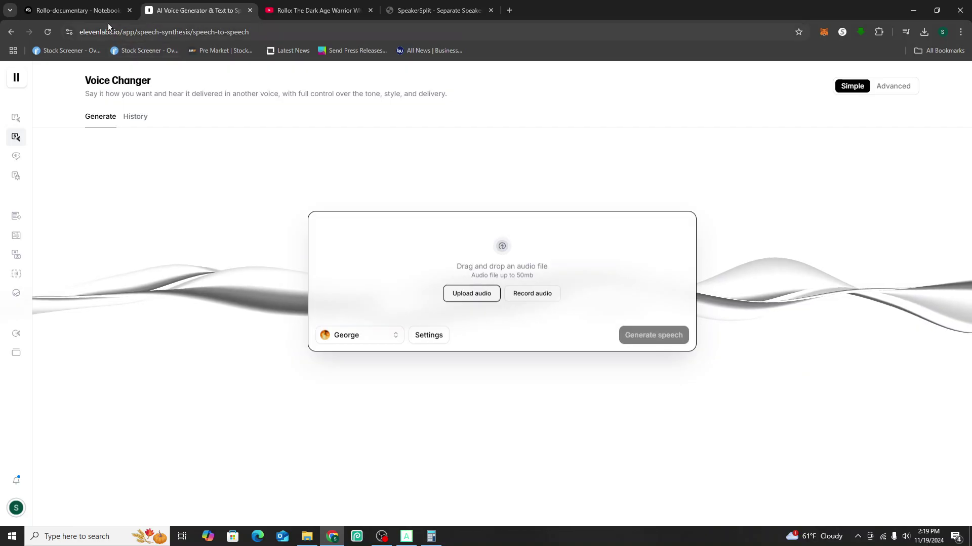
{"action": "left_click", "coordinate": [414, 10]}
{"action": "scroll", "coordinate": [562, 397], "scroll_direction": "down", "scroll_amount": 3}
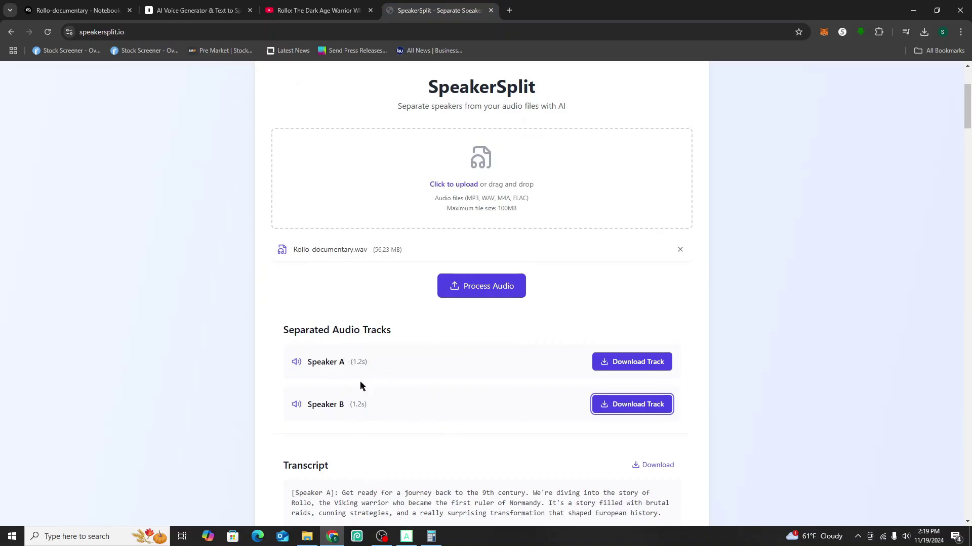
Examine the isolated speaker tracks and the shorter speaker clips in the Downloads folder, checking the file details of speakera-clip.
{"action": "left_click", "coordinate": [308, 537]}
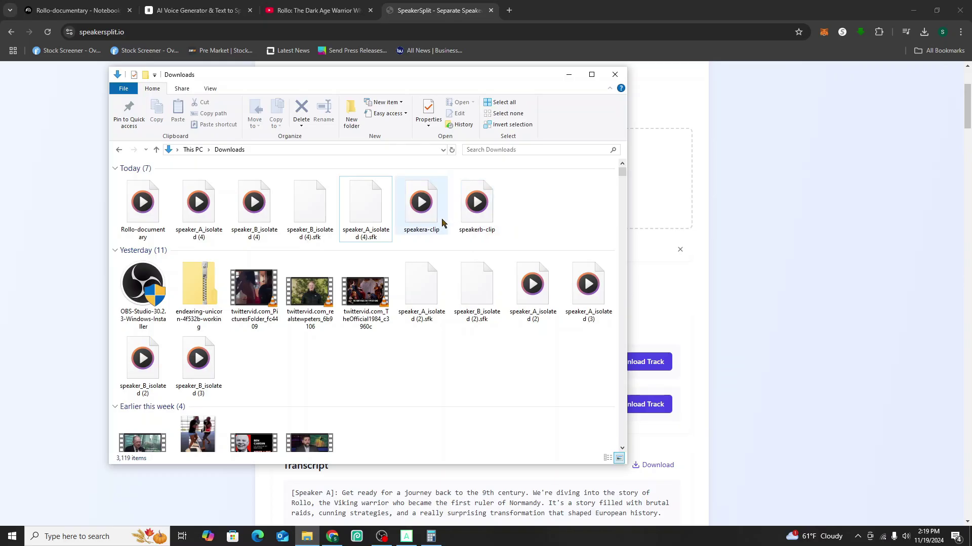
{"action": "mouse_move", "coordinate": [442, 223]}
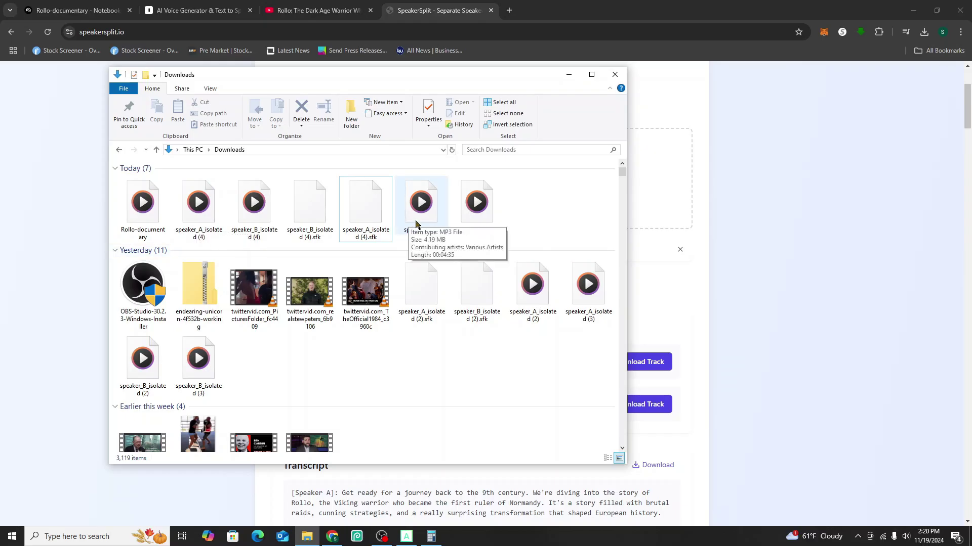
{"action": "mouse_move", "coordinate": [210, 217]}
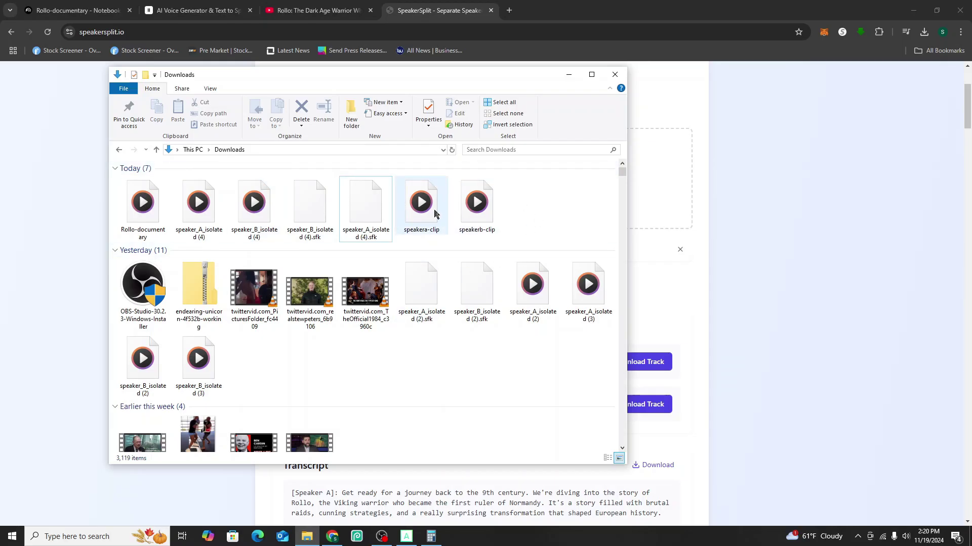
{"action": "left_click", "coordinate": [568, 75]}
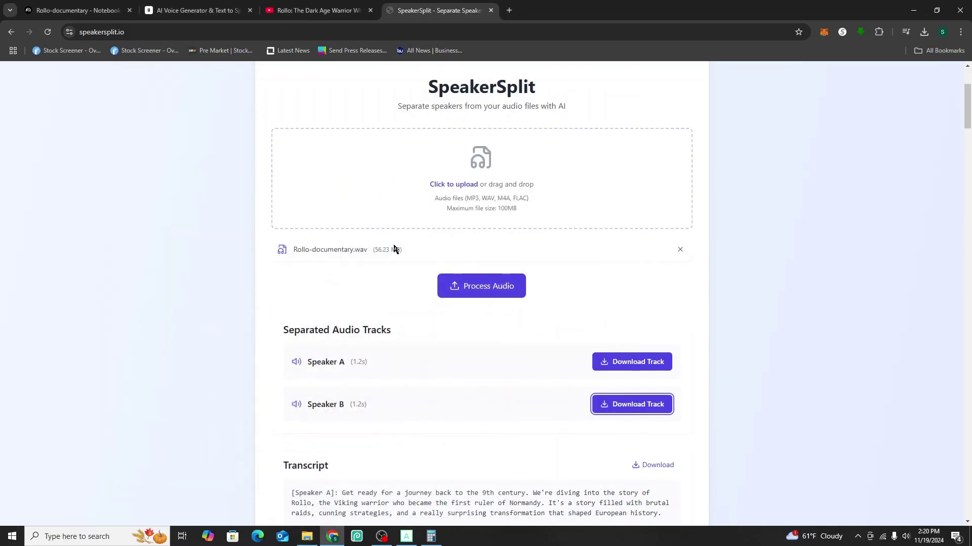
Switch to the Voice Changer page in ElevenLabs and upload speakera-clip from the Downloads folder.
{"action": "left_click", "coordinate": [202, 13]}
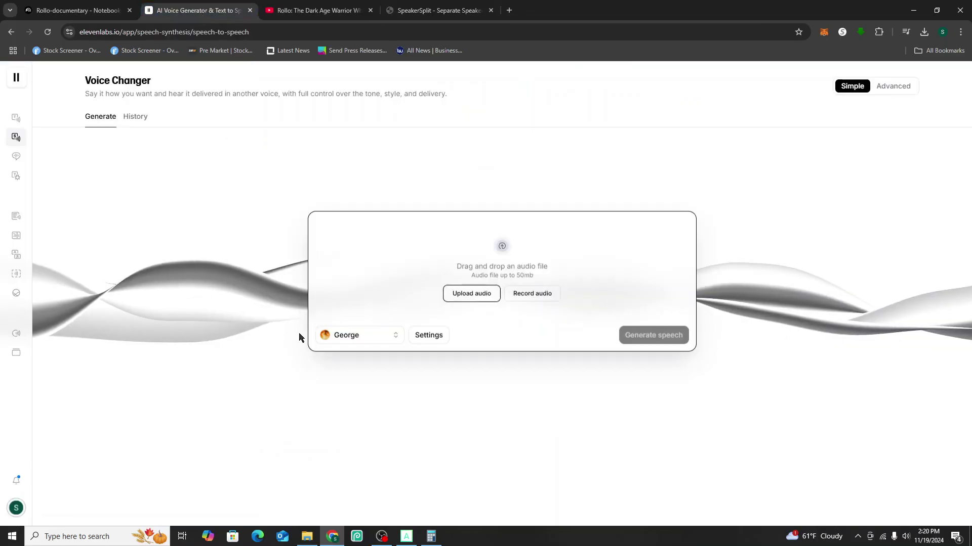
{"action": "left_click", "coordinate": [471, 294]}
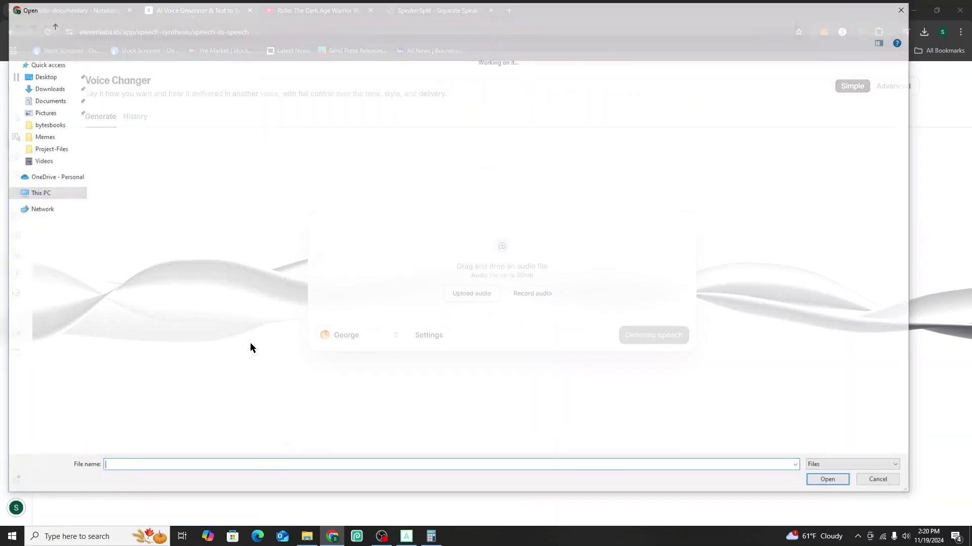
{"action": "left_click", "coordinate": [45, 89]}
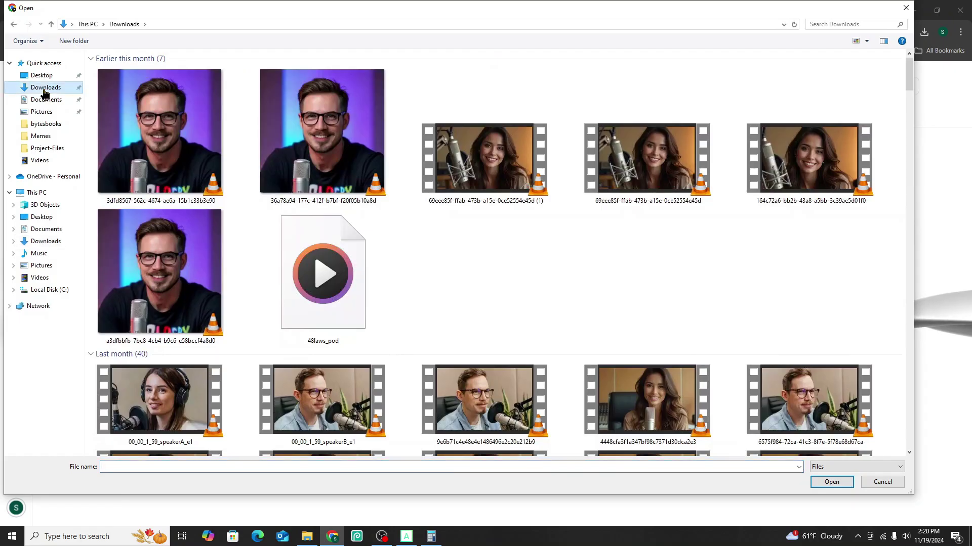
{"action": "scroll", "coordinate": [434, 275], "scroll_direction": "up", "scroll_amount": 5}
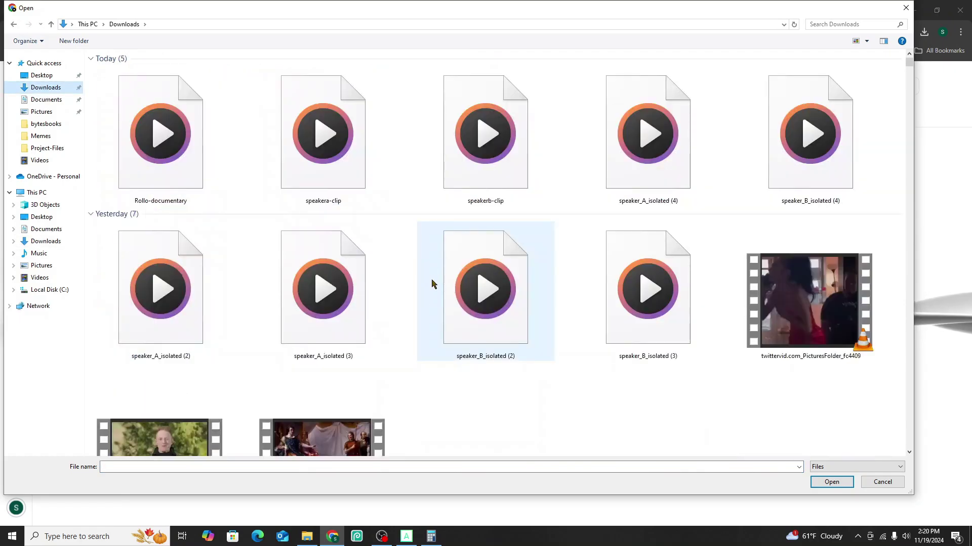
{"action": "scroll", "coordinate": [409, 317], "scroll_direction": "down", "scroll_amount": 5}
{"action": "scroll", "coordinate": [407, 330], "scroll_direction": "up", "scroll_amount": 5}
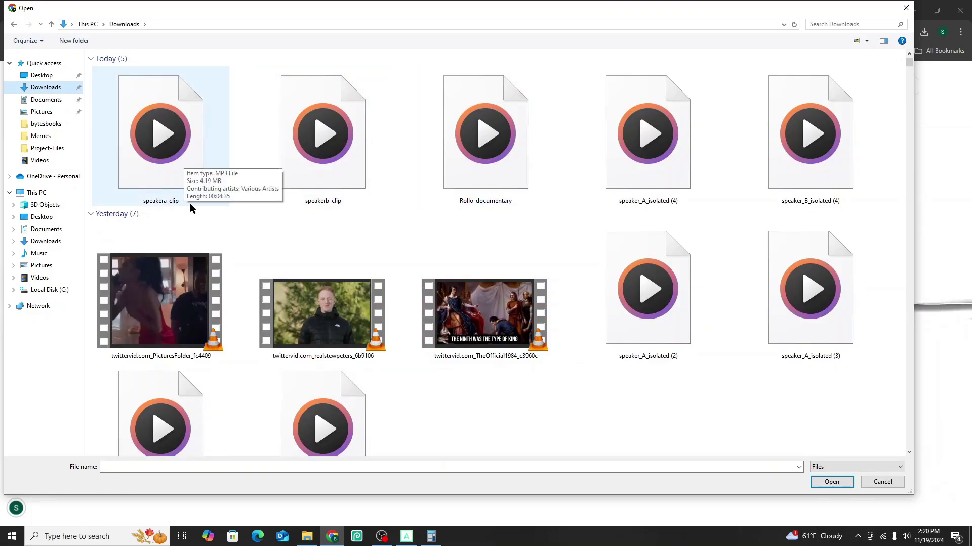
{"action": "left_click", "coordinate": [197, 166]}
{"action": "left_click", "coordinate": [840, 482]}
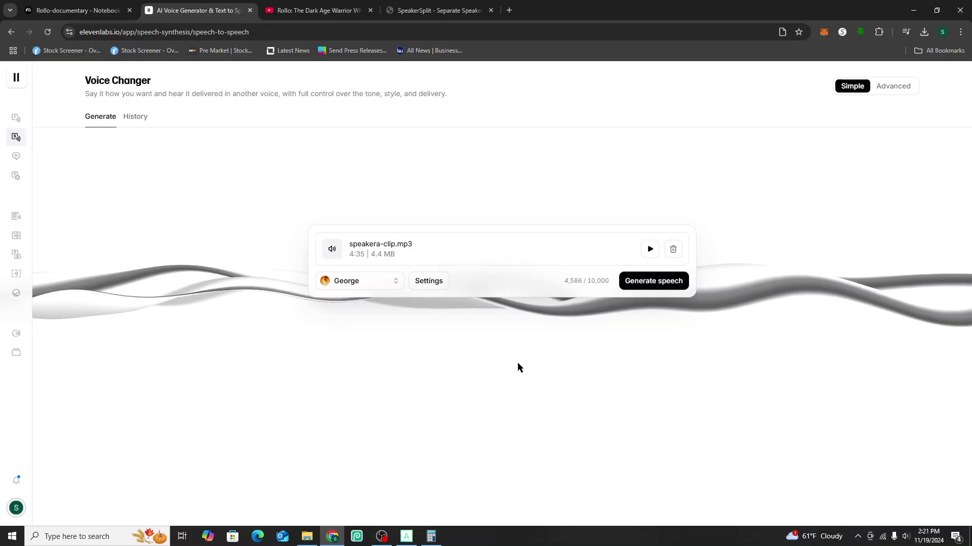
Play the uploaded speakera-clip to hear the original voice, and pause it after a short listen.
{"action": "left_click", "coordinate": [649, 250]}
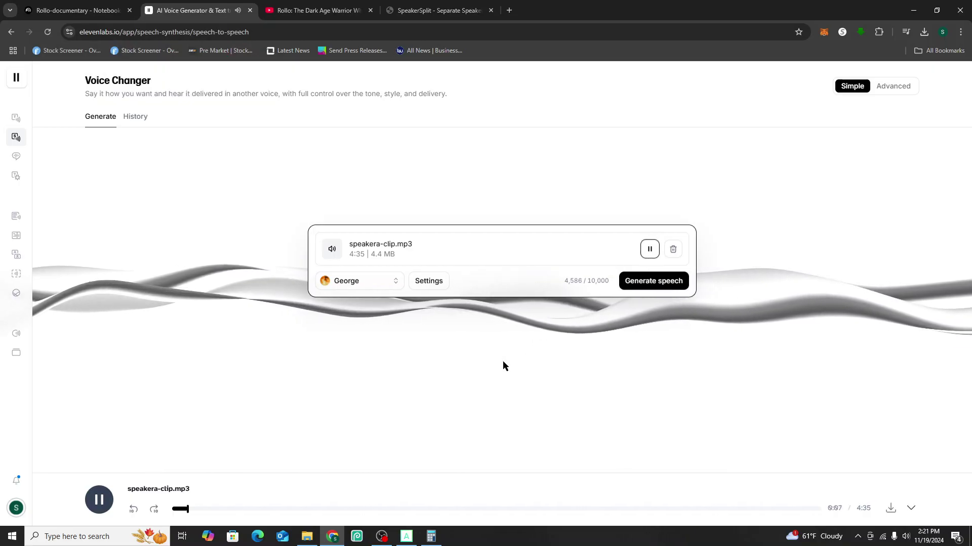
{"action": "left_click", "coordinate": [906, 536]}
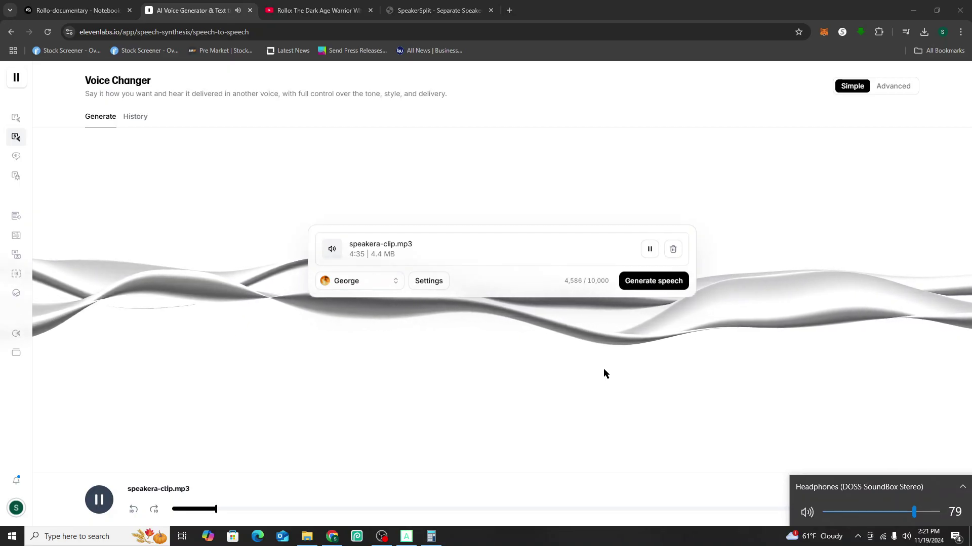
{"action": "key", "text": "space"}
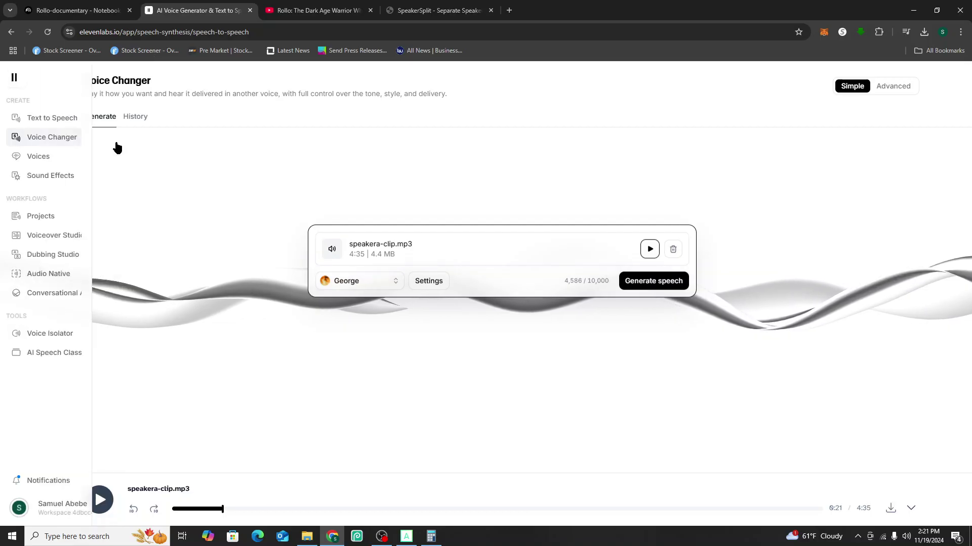
Convert speakera-clip to the Ralf Eisend voice and download the generated audio.
{"action": "left_click", "coordinate": [391, 284]}
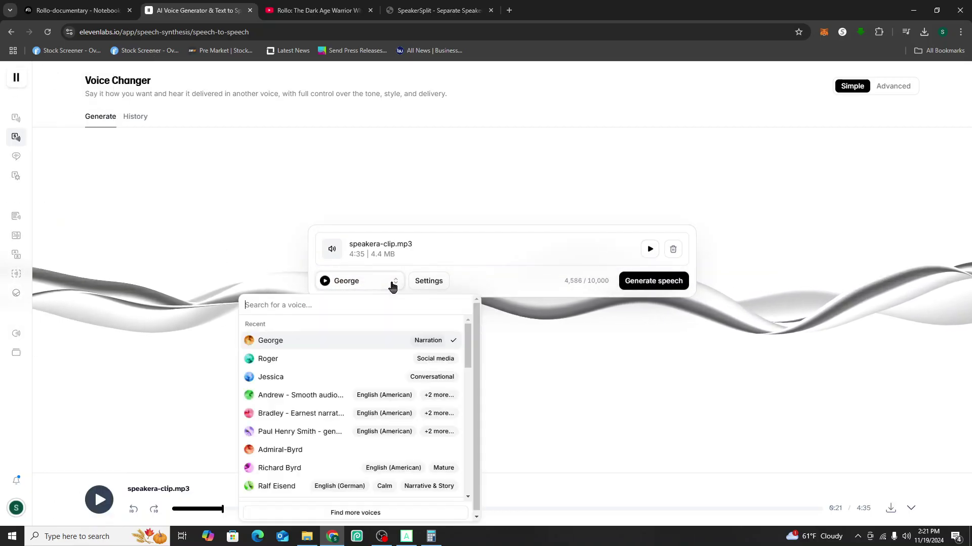
{"action": "scroll", "coordinate": [316, 392], "scroll_direction": "down", "scroll_amount": 2}
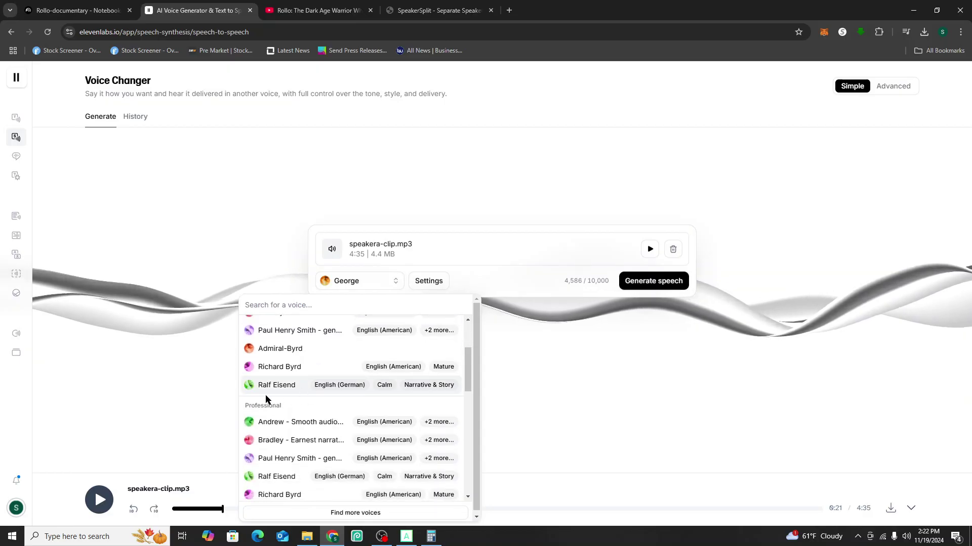
{"action": "left_click", "coordinate": [249, 385]}
{"action": "scroll", "coordinate": [273, 415], "scroll_direction": "down", "scroll_amount": 2}
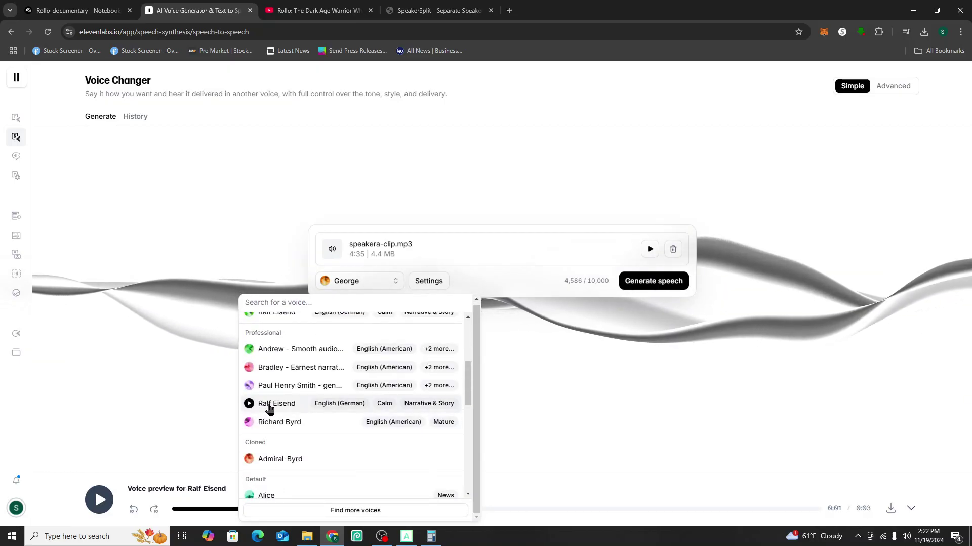
{"action": "left_click", "coordinate": [269, 409]}
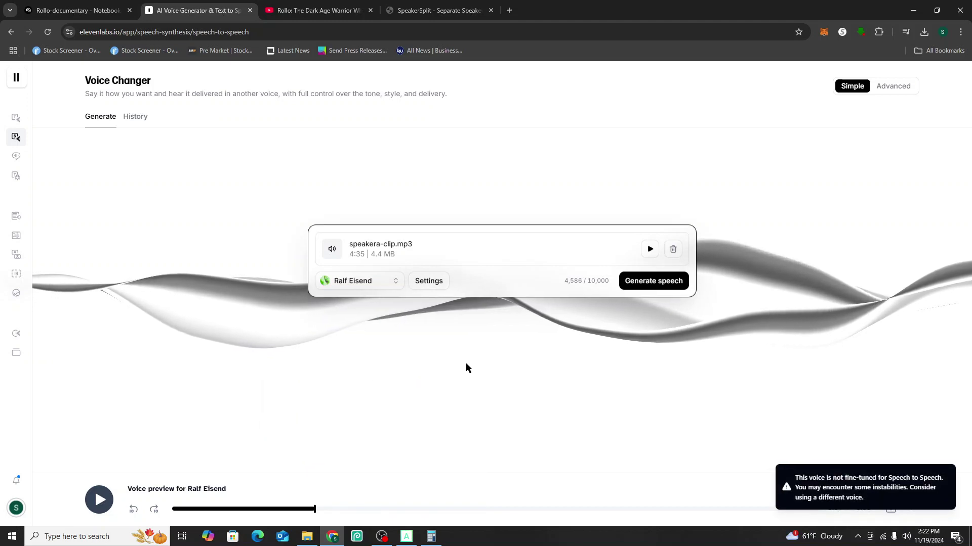
{"action": "key", "text": "ctrl+Return"}
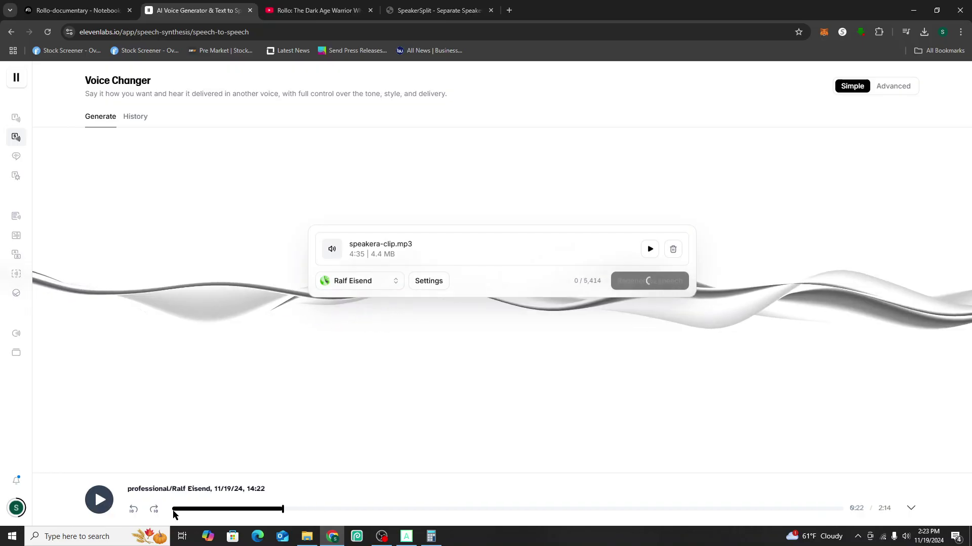
{"action": "left_click", "coordinate": [100, 500]}
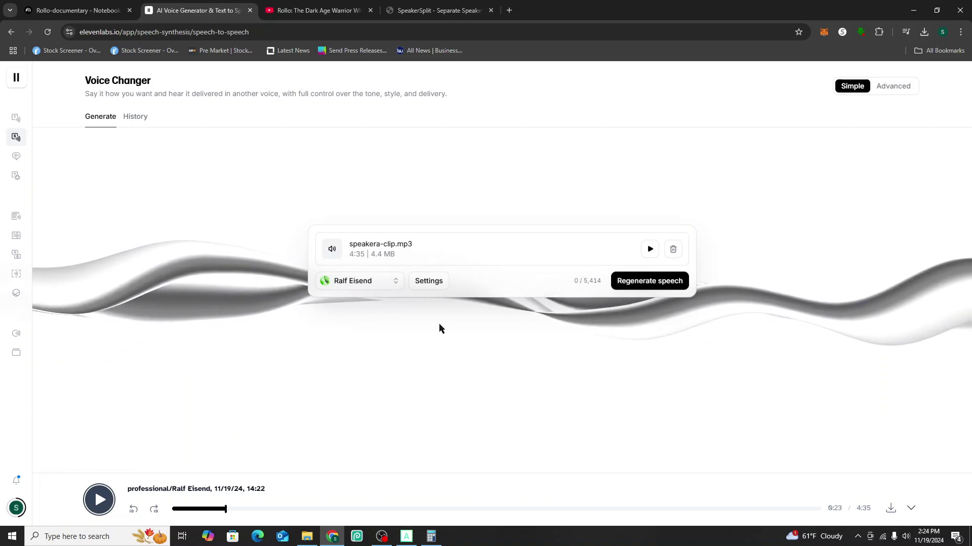
{"action": "left_click", "coordinate": [890, 508]}
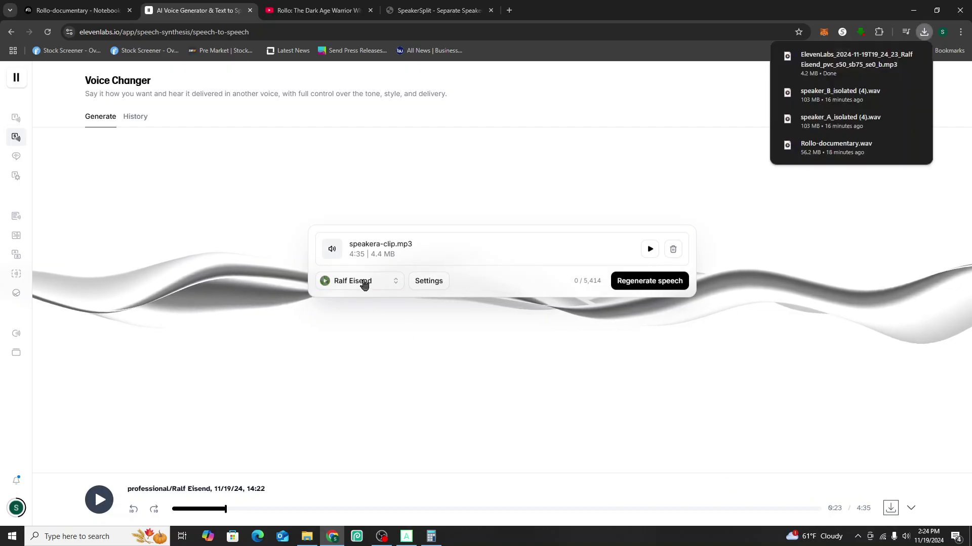
Remove speakera-clip from the Voice Changer and upload speakerb-clip from the Downloads folder in its place.
{"action": "left_click", "coordinate": [672, 249]}
{"action": "left_click", "coordinate": [472, 294]}
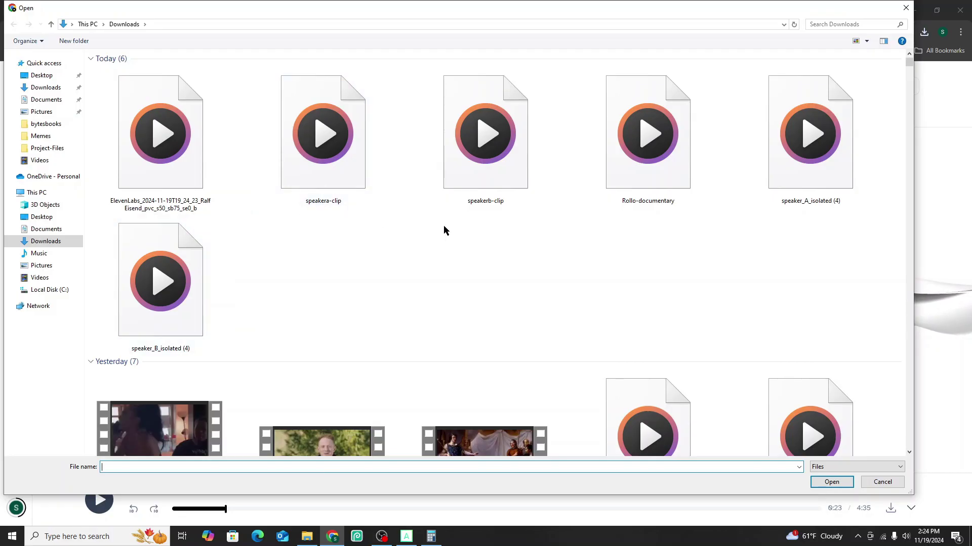
{"action": "left_click", "coordinate": [475, 186]}
{"action": "left_click", "coordinate": [817, 484]}
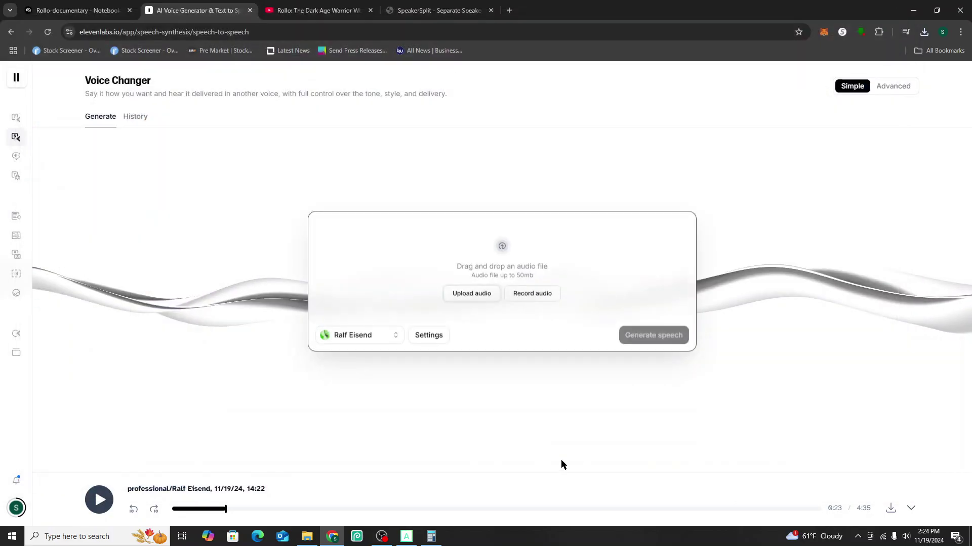
{"action": "left_click", "coordinate": [381, 536]}
{"action": "left_click", "coordinate": [381, 536]}
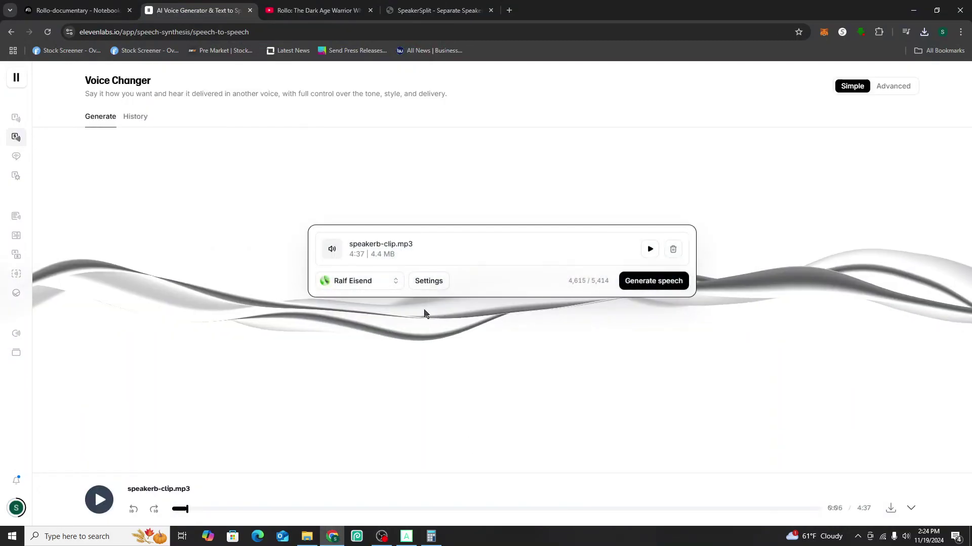
Choose the Paul Henry Smith voice for speakerb-clip and generate the speech.
{"action": "left_click", "coordinate": [388, 287]}
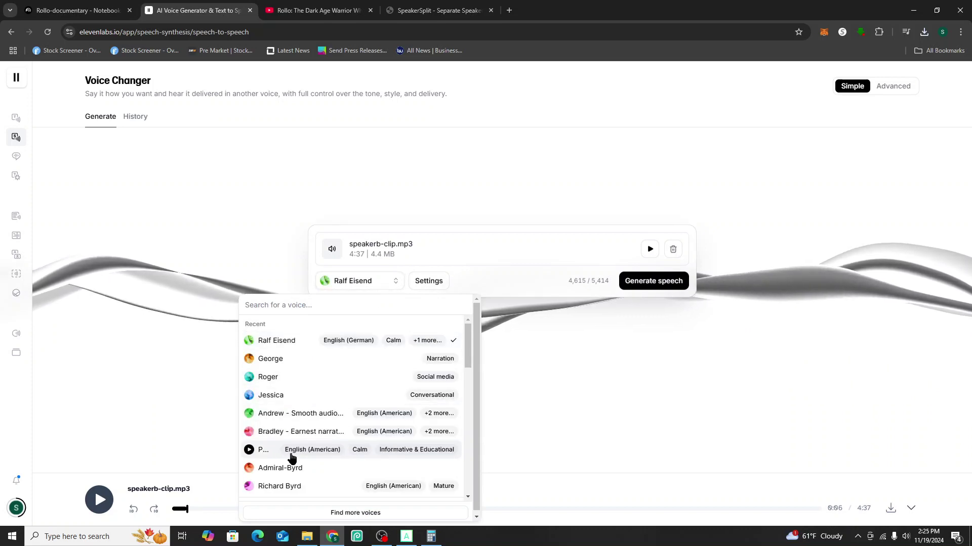
{"action": "scroll", "coordinate": [313, 450], "scroll_direction": "down", "scroll_amount": 3}
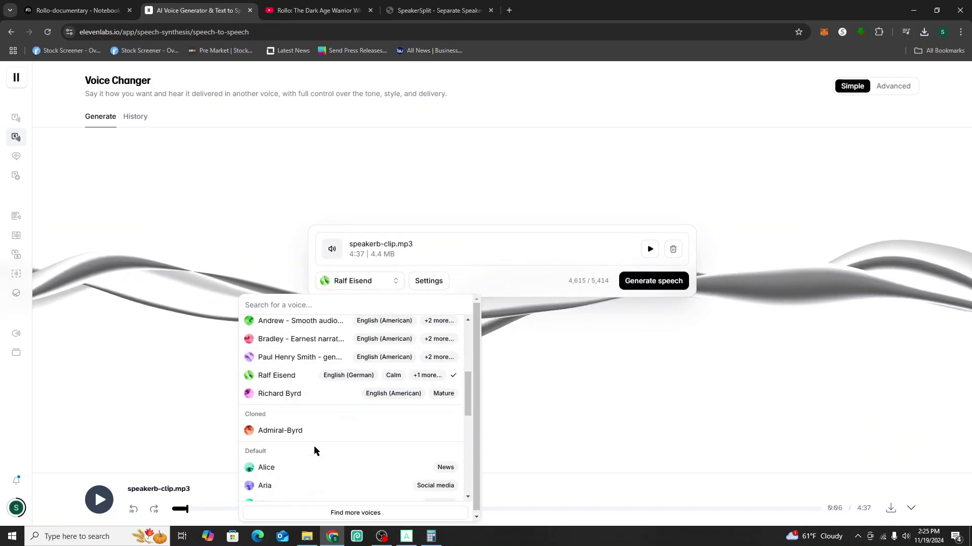
{"action": "scroll", "coordinate": [315, 450], "scroll_direction": "down", "scroll_amount": 4}
{"action": "left_click", "coordinate": [348, 514]}
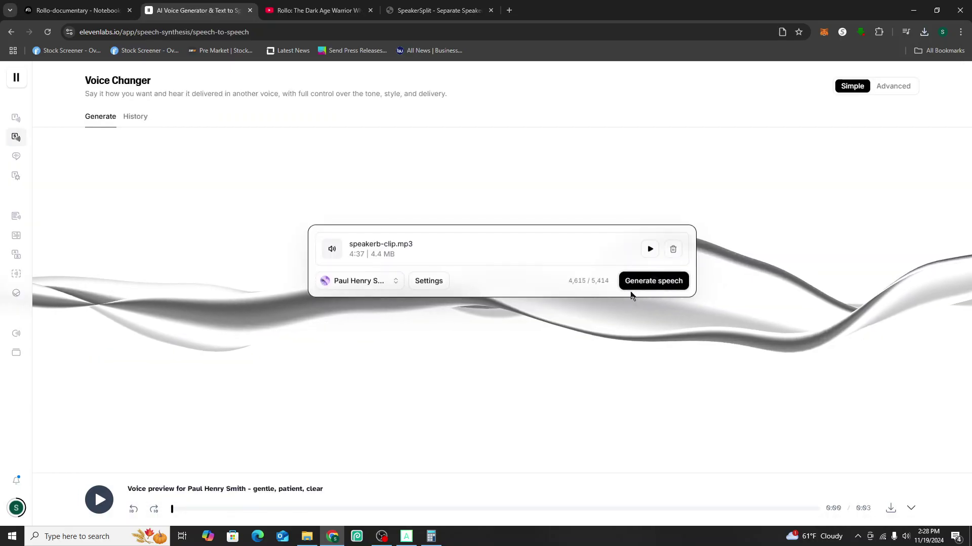
{"action": "left_click", "coordinate": [630, 288]}
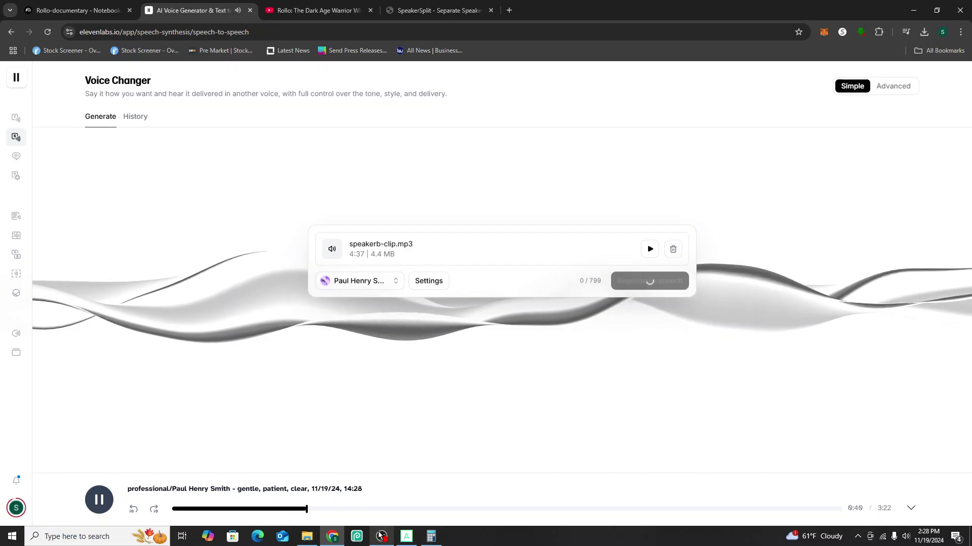
Pause playback of the generated Paul Henry Smith speech and download the converted audio file.
{"action": "left_click", "coordinate": [107, 498]}
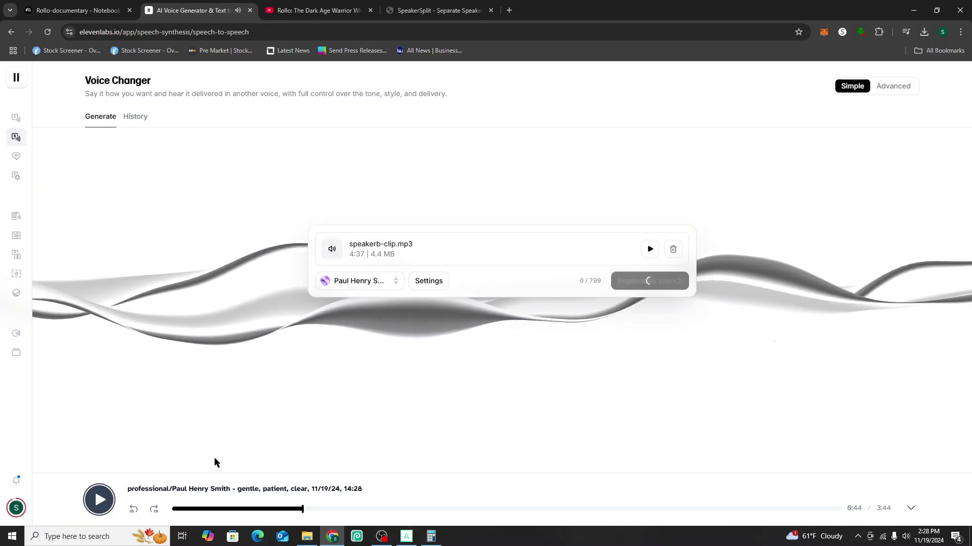
{"action": "left_click", "coordinate": [387, 540]}
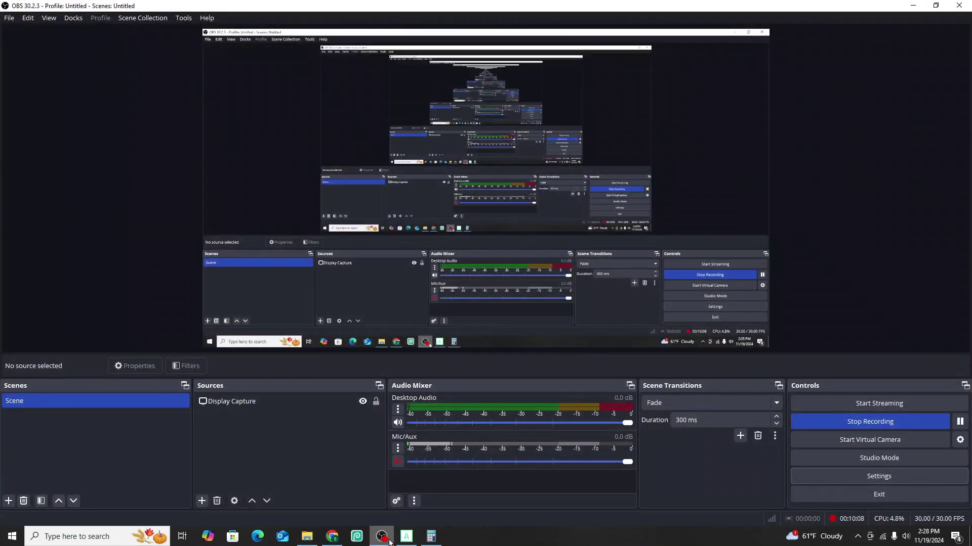
{"action": "left_click", "coordinate": [388, 539]}
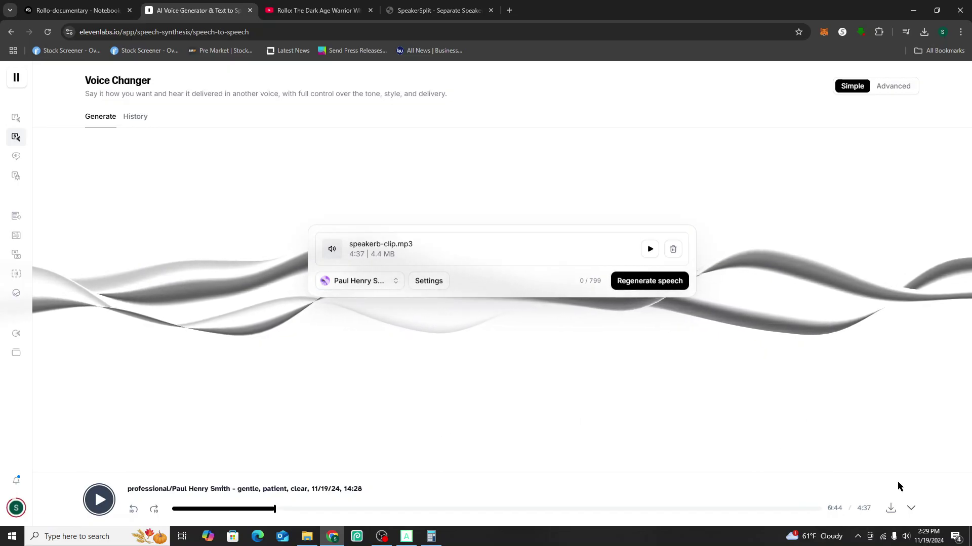
{"action": "left_click", "coordinate": [891, 508]}
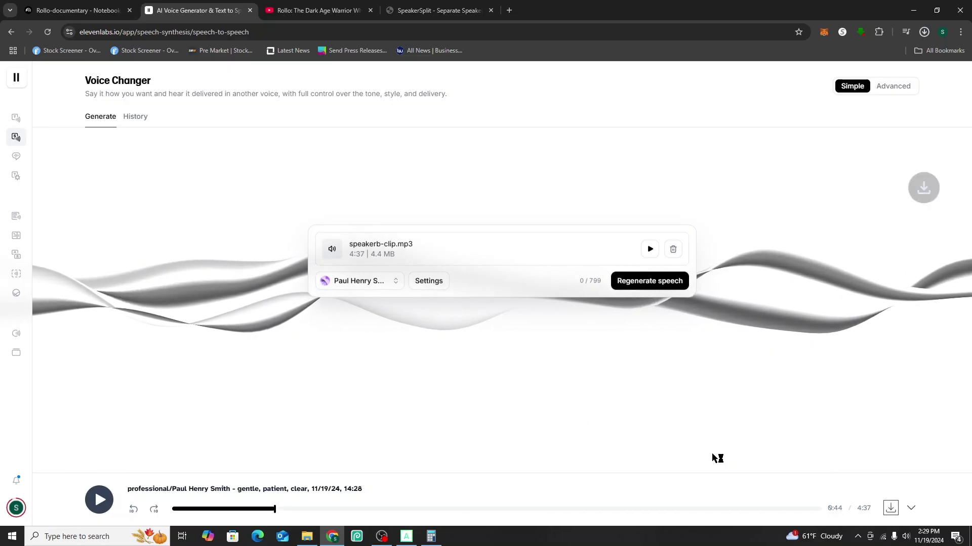
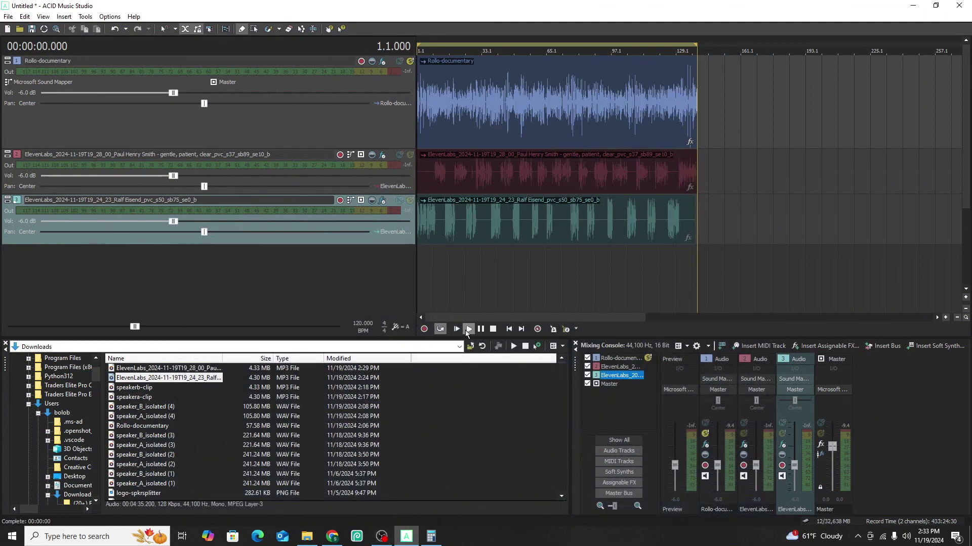
In ACID Music Studio, play the original Rollo-documentary track, pause it and return to the project start.
{"action": "left_click", "coordinate": [466, 329]}
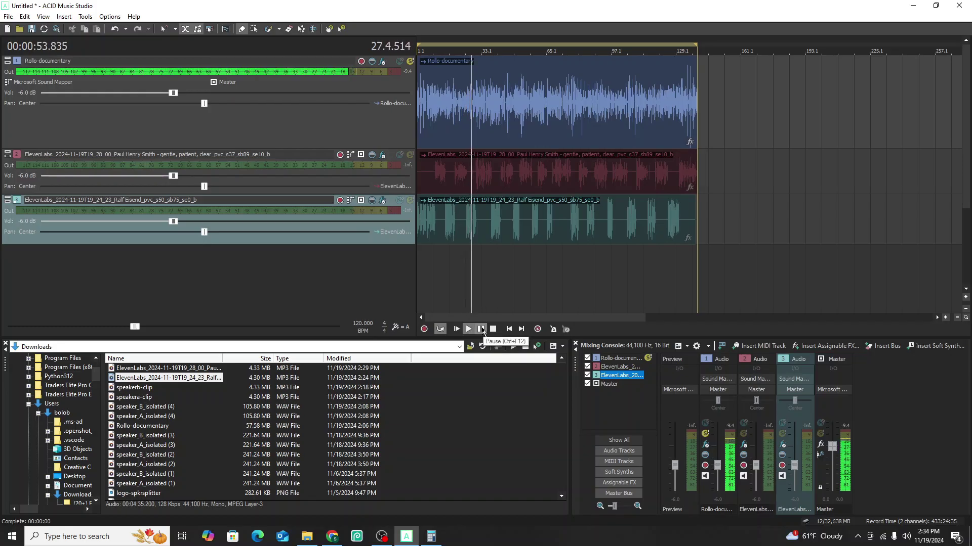
{"action": "left_click", "coordinate": [481, 329]}
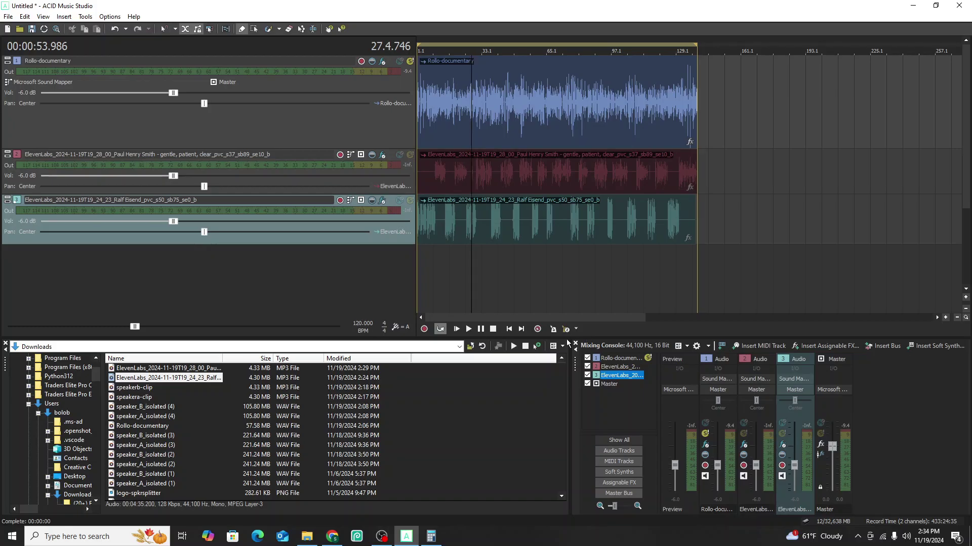
{"action": "left_click", "coordinate": [509, 329]}
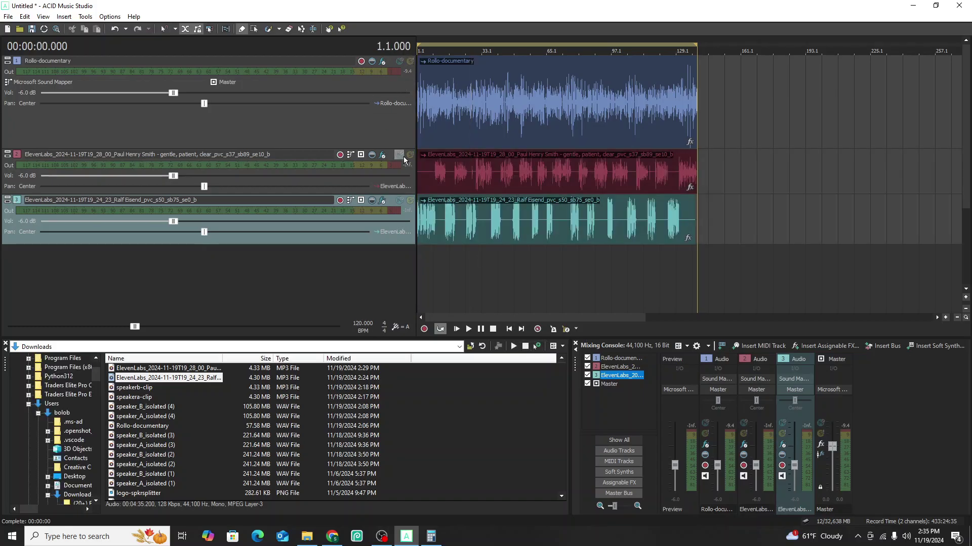
Mute the Rollo-documentary track and play the two ElevenLabs voice tracks together from the start, pausing after a listen.
{"action": "left_click", "coordinate": [400, 62]}
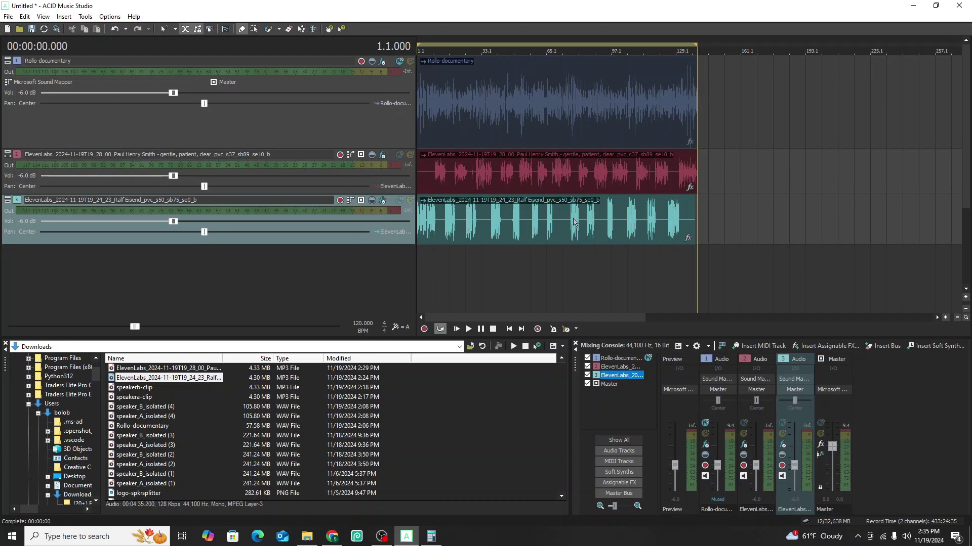
{"action": "left_click", "coordinate": [460, 331]}
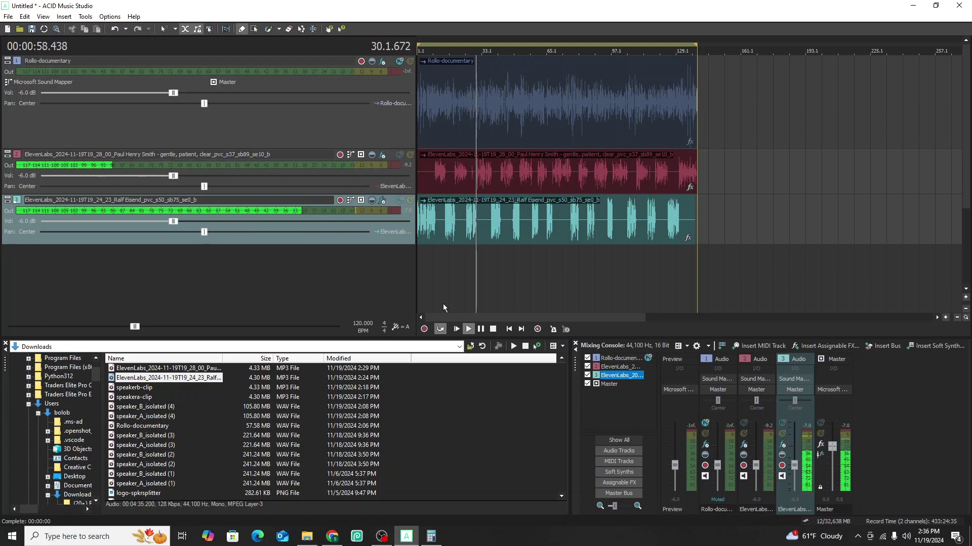
{"action": "left_click", "coordinate": [481, 330]}
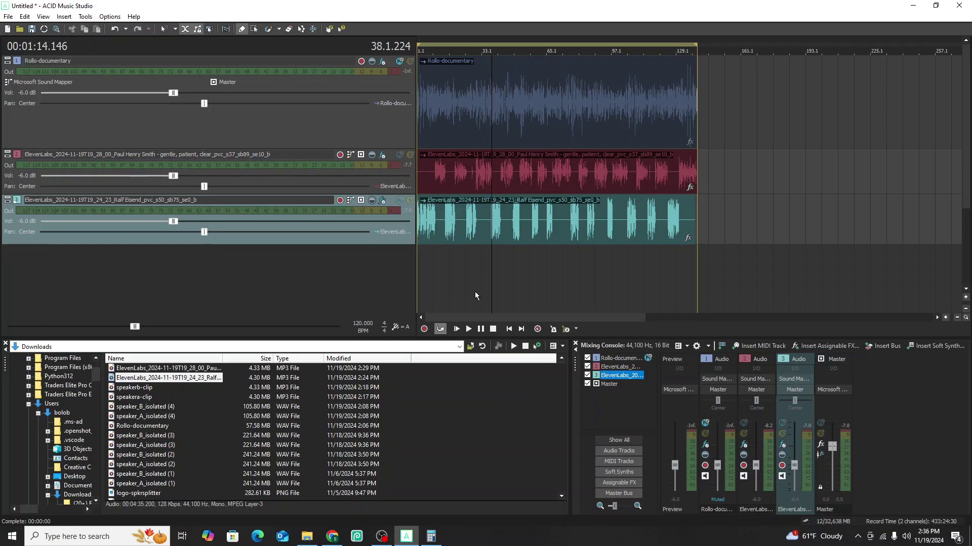
{"action": "left_click", "coordinate": [381, 537]}
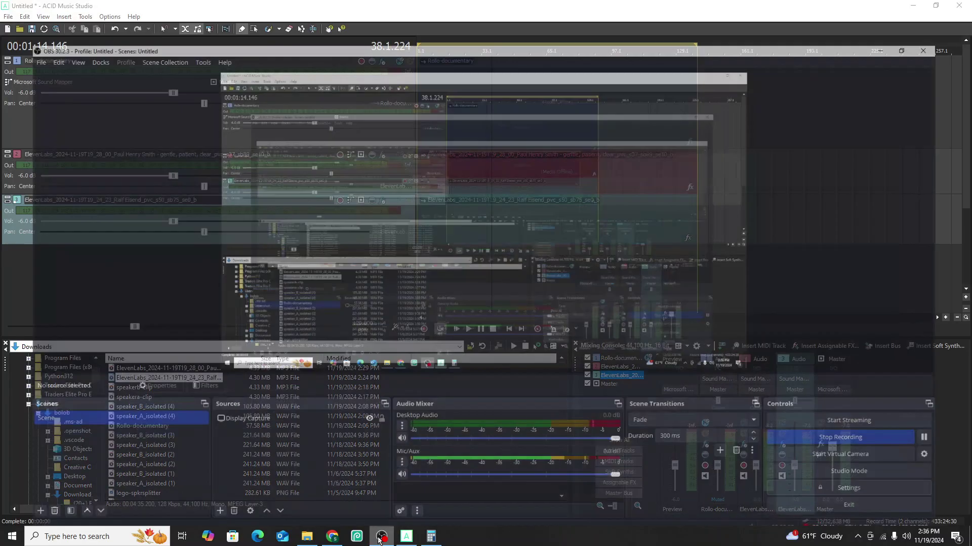
Switch to Chrome and review the ElevenLabs Voice Changer, the Rollo-documentary notebook in NotebookLM and the SpeakerSplit page, ending back at the Voice Changer.
{"action": "left_click", "coordinate": [381, 538]}
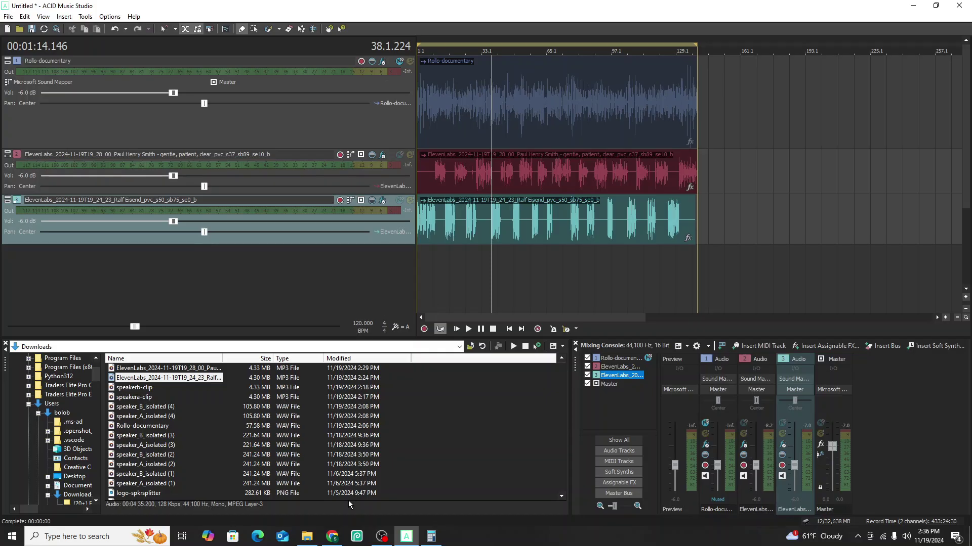
{"action": "left_click", "coordinate": [332, 536]}
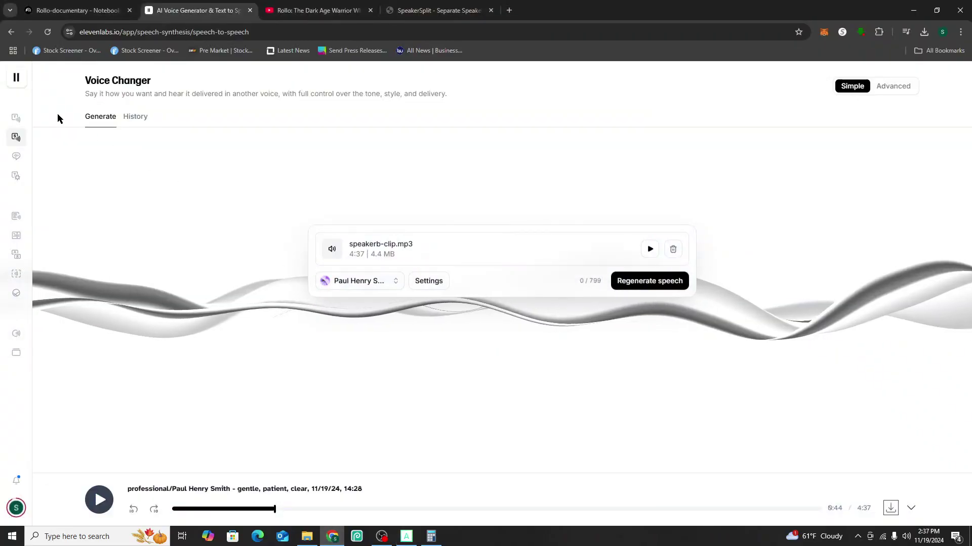
{"action": "mouse_move", "coordinate": [36, 141]}
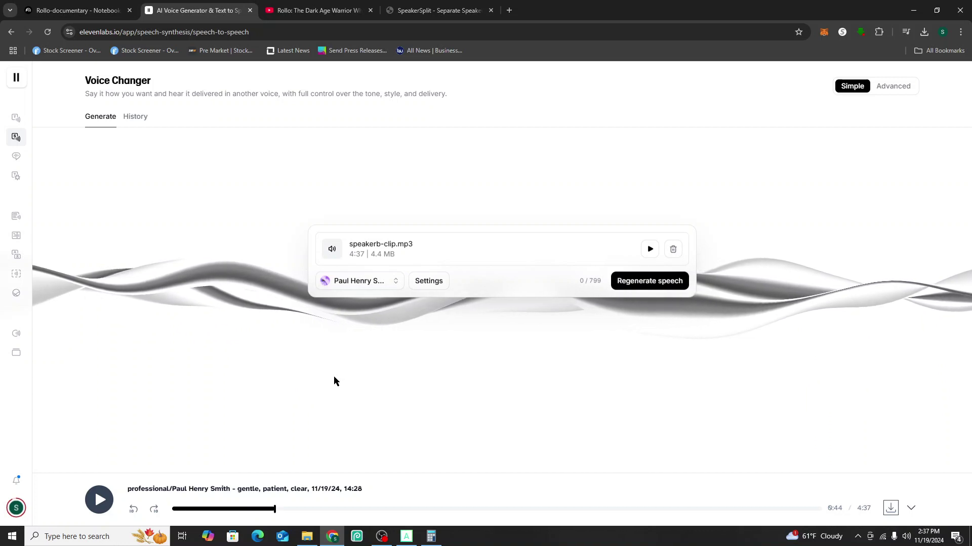
{"action": "left_click", "coordinate": [76, 10]}
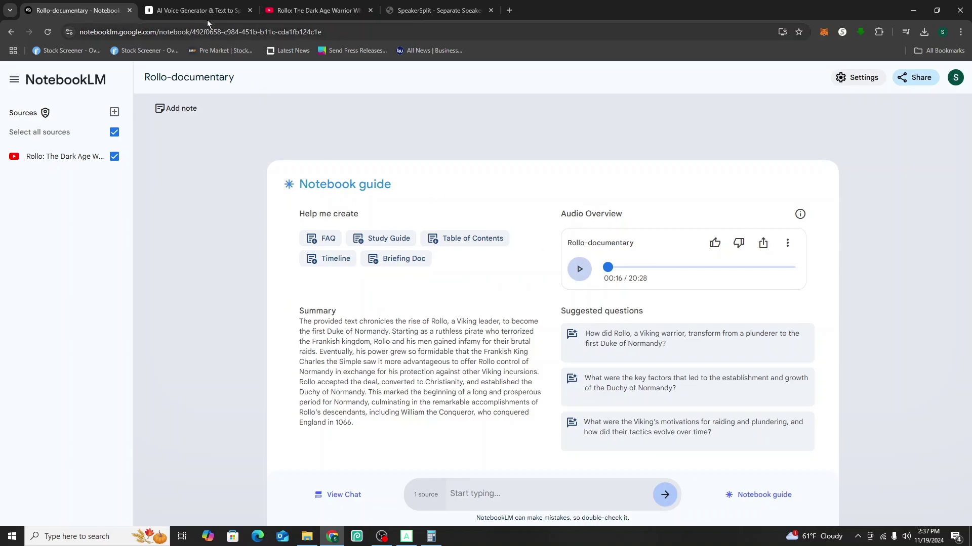
{"action": "left_click", "coordinate": [423, 12]}
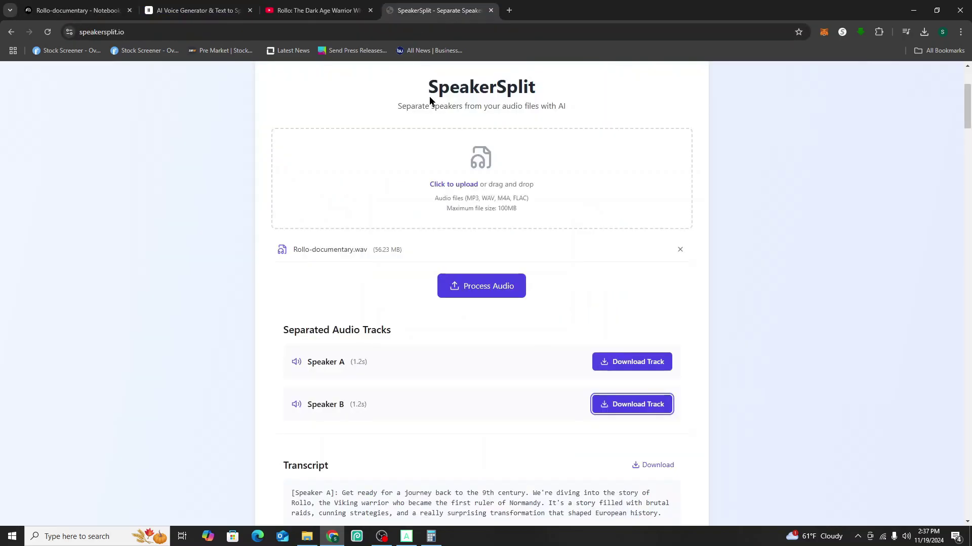
{"action": "left_click", "coordinate": [213, 11]}
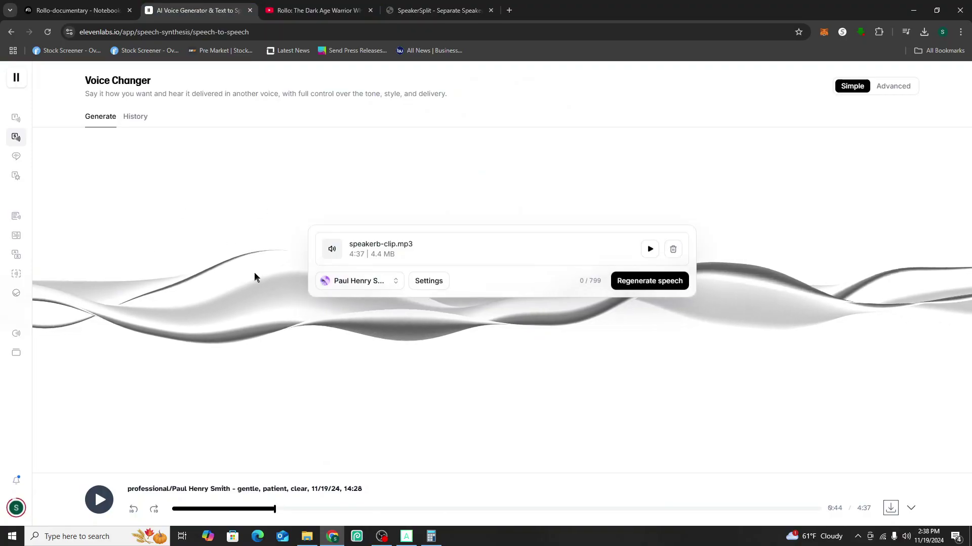
{"action": "mouse_move", "coordinate": [382, 535]}
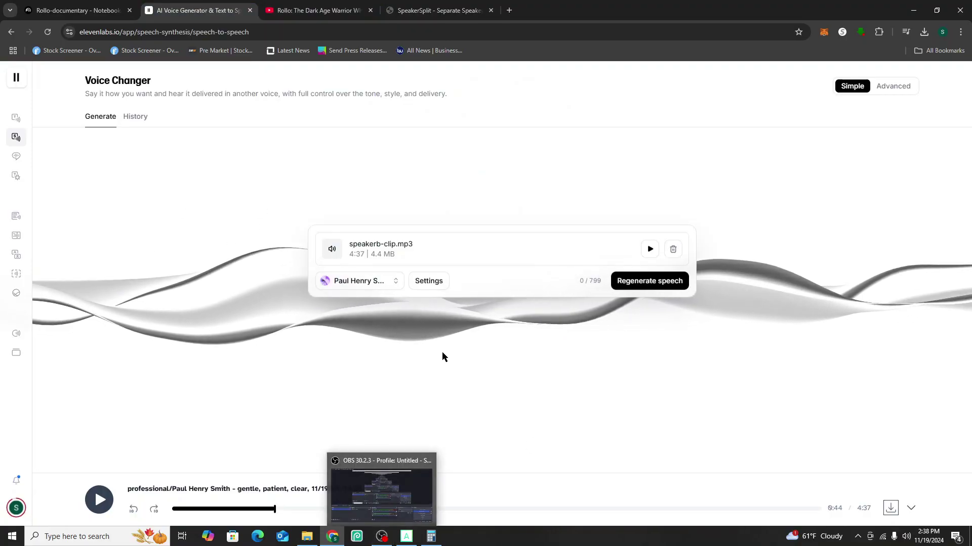